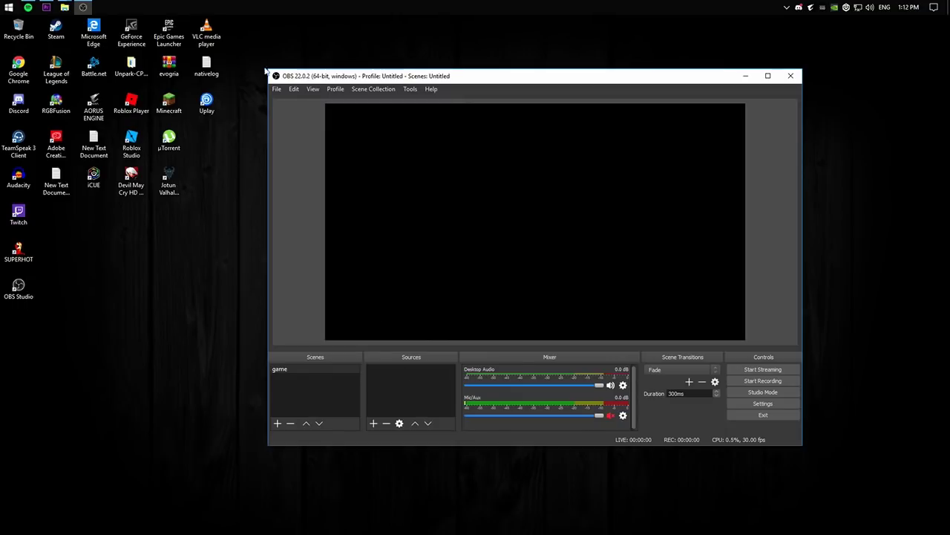
Reposition the OBS window showing the empty 'game' scene on the desktop.
{"action": "left_click_drag", "start_coordinate": [376, 79], "coordinate": [400, 86]}
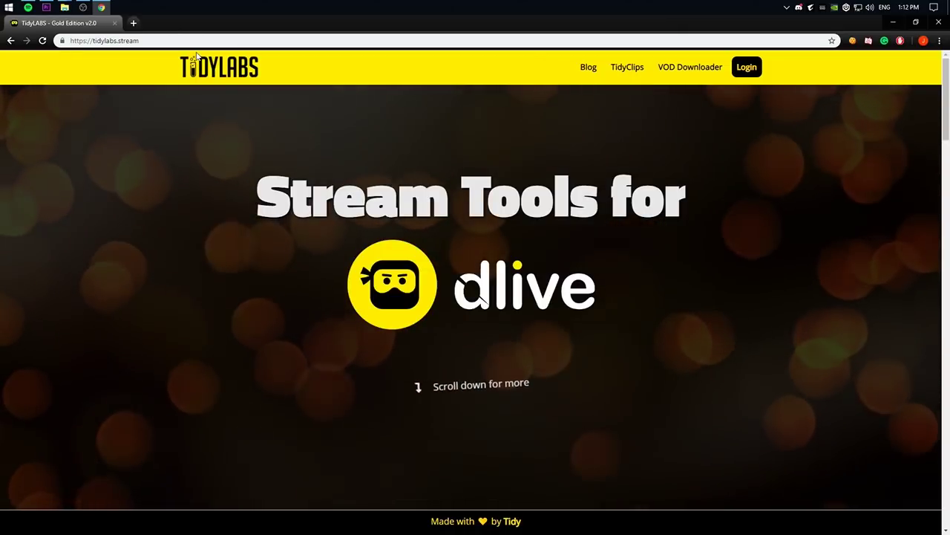
Begin signing in to TidyLabs from the tidylabs.stream home page.
{"action": "left_click", "coordinate": [749, 72]}
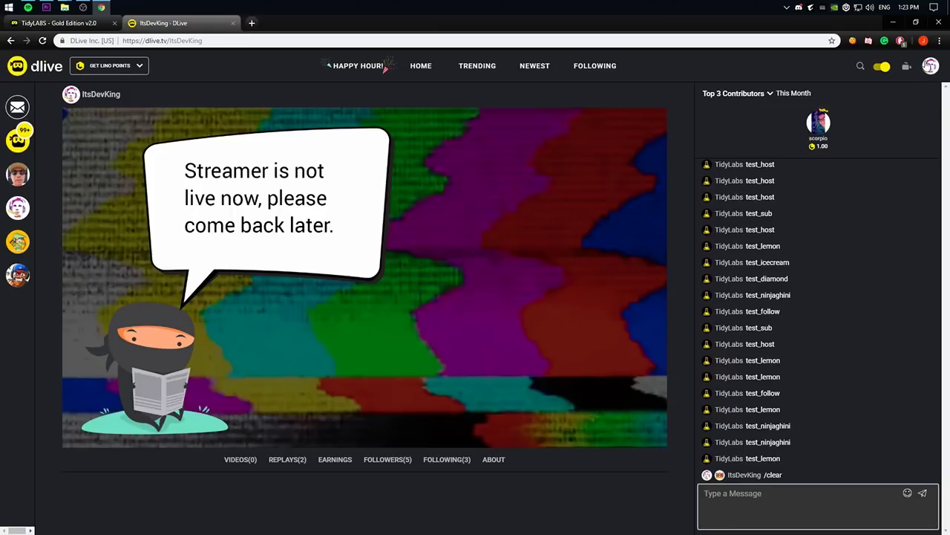
Open the Lino Account page from the DLive avatar menu, allowing the blocked pop-up.
{"action": "left_click", "coordinate": [931, 66]}
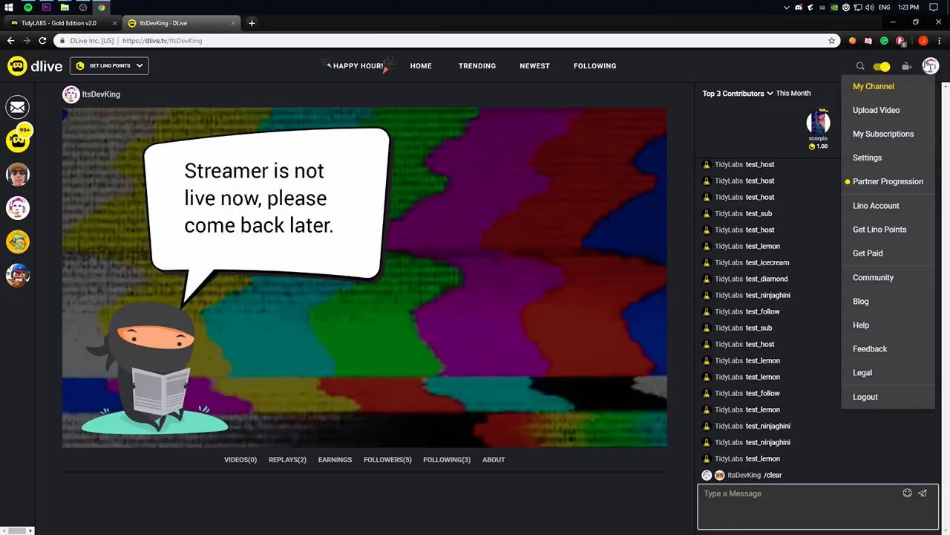
{"action": "left_click", "coordinate": [891, 210]}
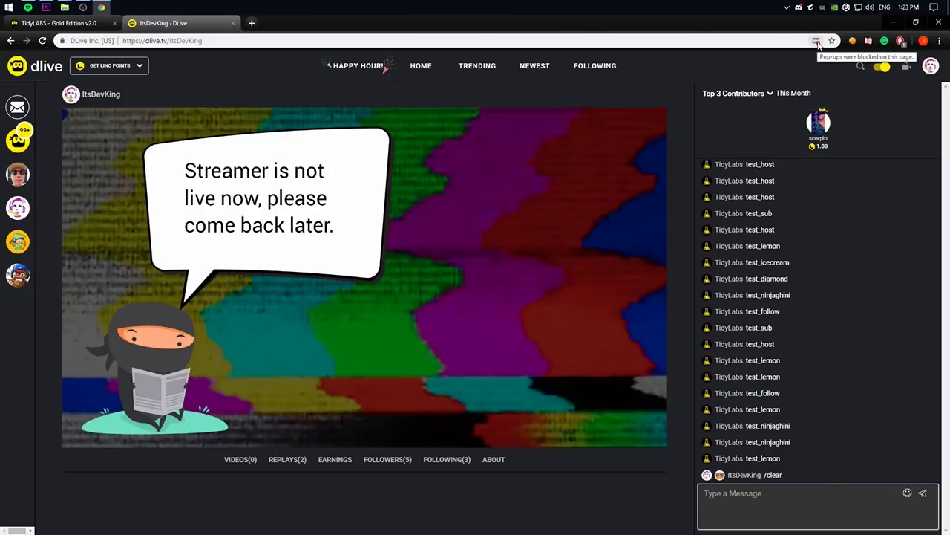
{"action": "left_click", "coordinate": [817, 42]}
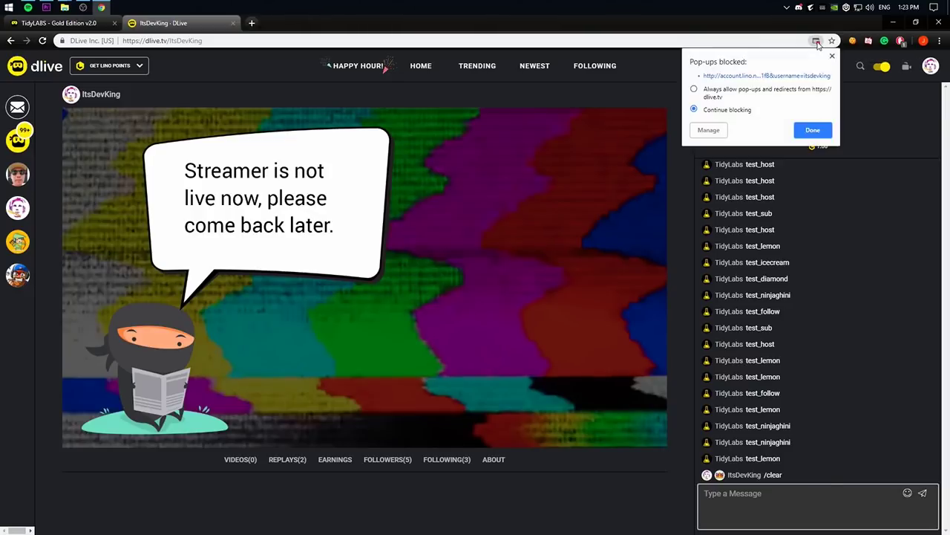
{"action": "left_click", "coordinate": [728, 77]}
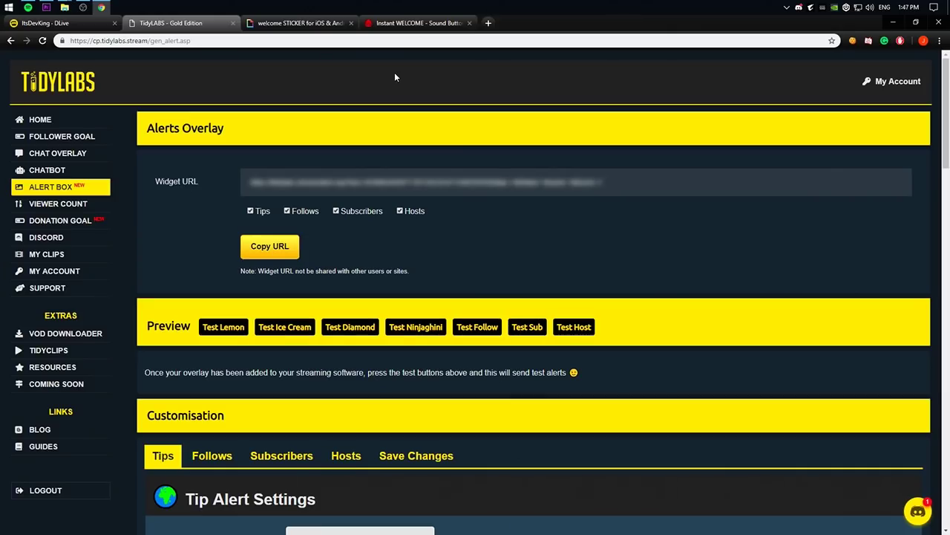
Go to the TidyLabs dashboard home, then the Alert Box settings page.
{"action": "left_click", "coordinate": [54, 123]}
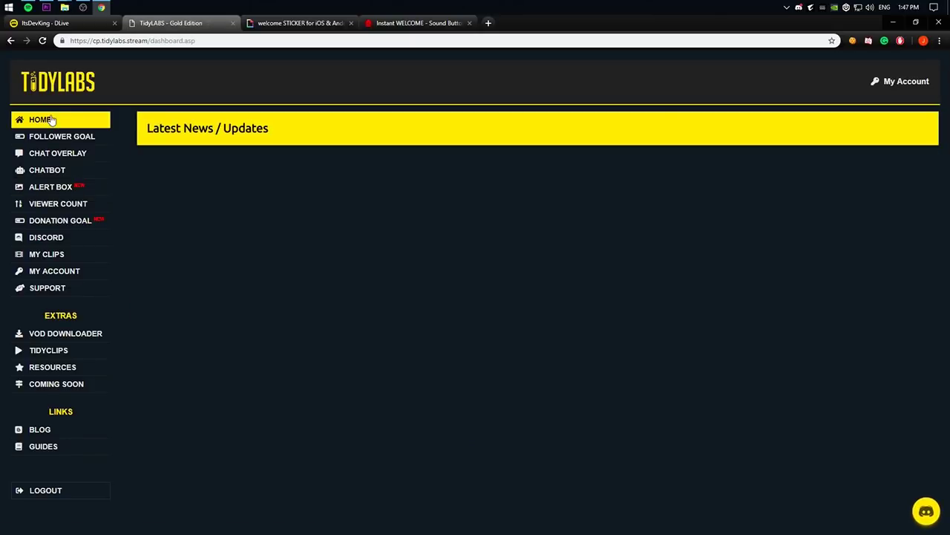
{"action": "left_click", "coordinate": [61, 189]}
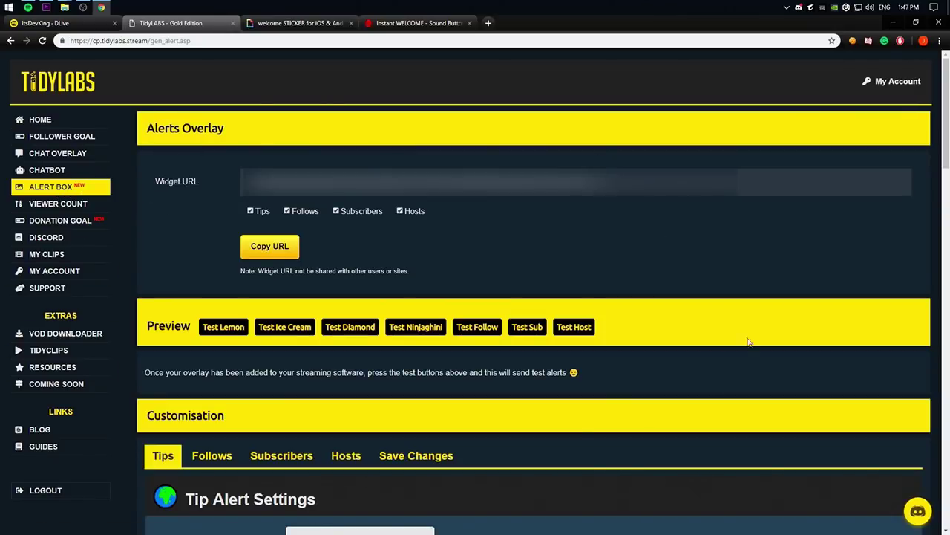
{"action": "scroll", "coordinate": [398, 312], "scroll_direction": "down", "scroll_amount": 6}
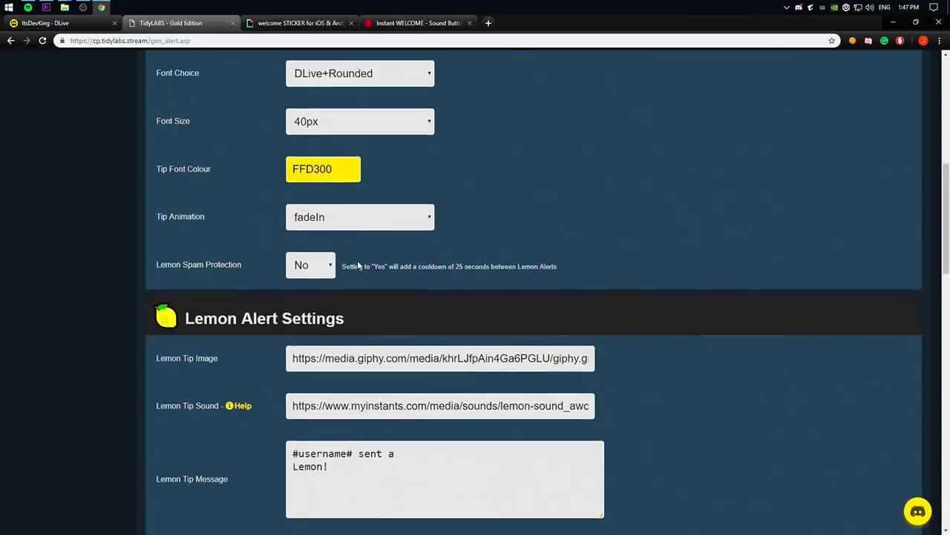
{"action": "scroll", "coordinate": [357, 260], "scroll_direction": "up", "scroll_amount": 3}
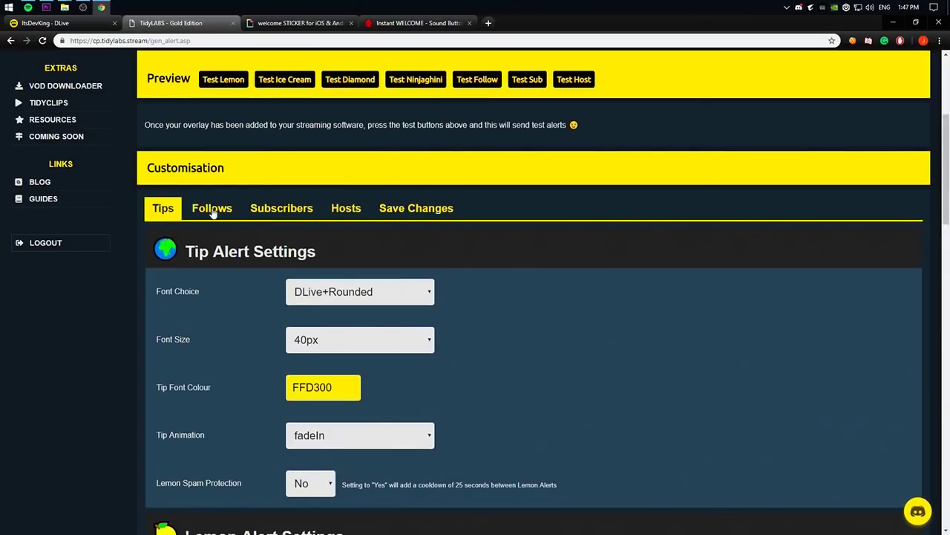
Review the Subscribers, Hosts, Save Changes and Follows tabs, ending on Host Alert Settings.
{"action": "left_click", "coordinate": [281, 210]}
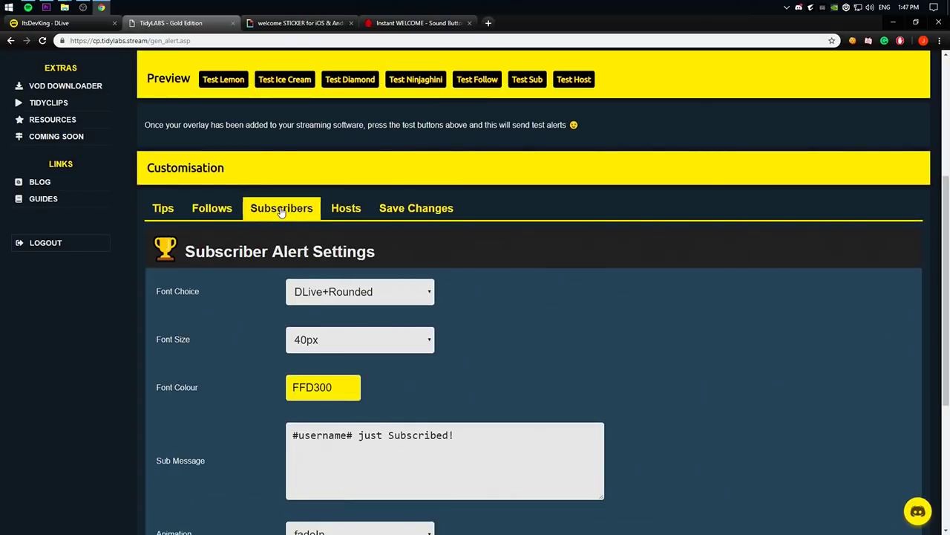
{"action": "left_click", "coordinate": [347, 211]}
{"action": "left_click", "coordinate": [406, 212]}
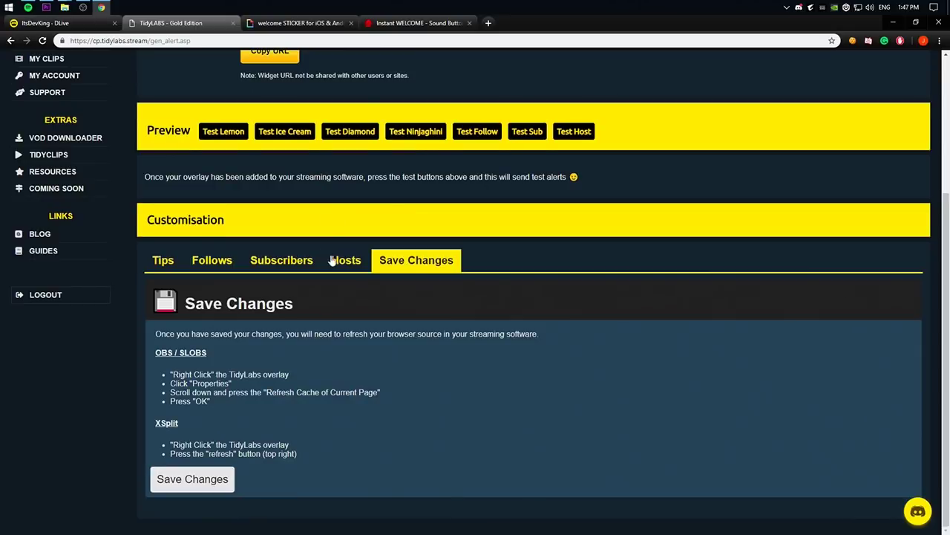
{"action": "left_click", "coordinate": [332, 261]}
{"action": "left_click", "coordinate": [282, 209]}
{"action": "left_click", "coordinate": [210, 209]}
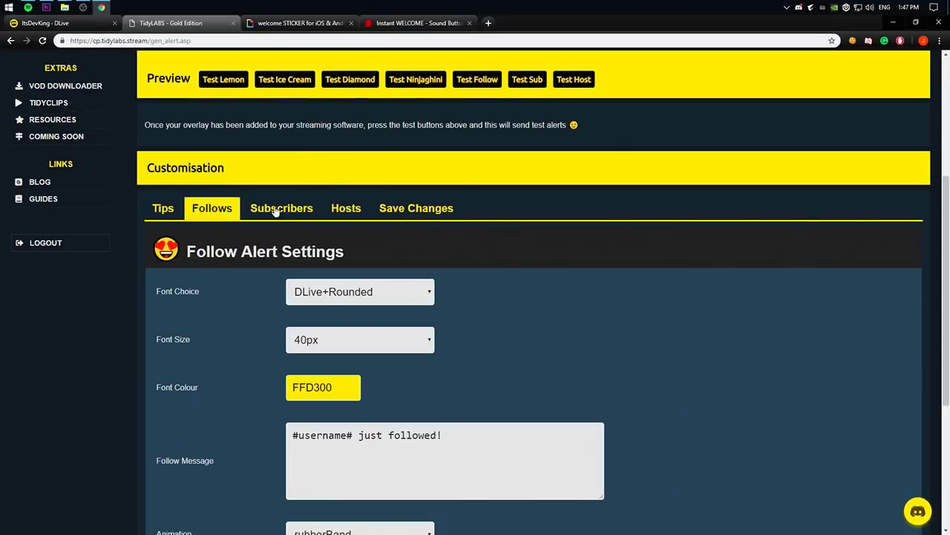
{"action": "left_click", "coordinate": [346, 208]}
{"action": "scroll", "coordinate": [361, 206], "scroll_direction": "down", "scroll_amount": 2}
{"action": "scroll", "coordinate": [363, 213], "scroll_direction": "up", "scroll_amount": 3}
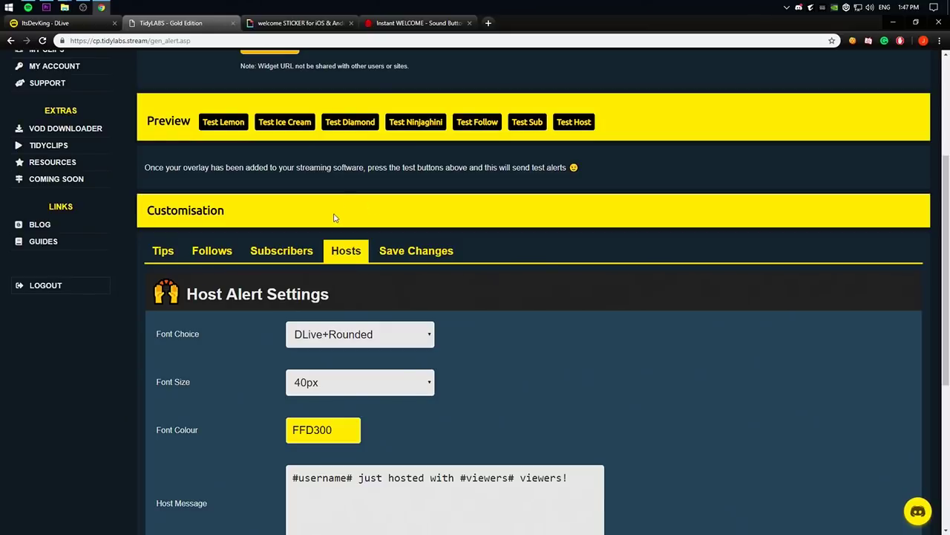
{"action": "scroll", "coordinate": [414, 250], "scroll_direction": "down", "scroll_amount": 4}
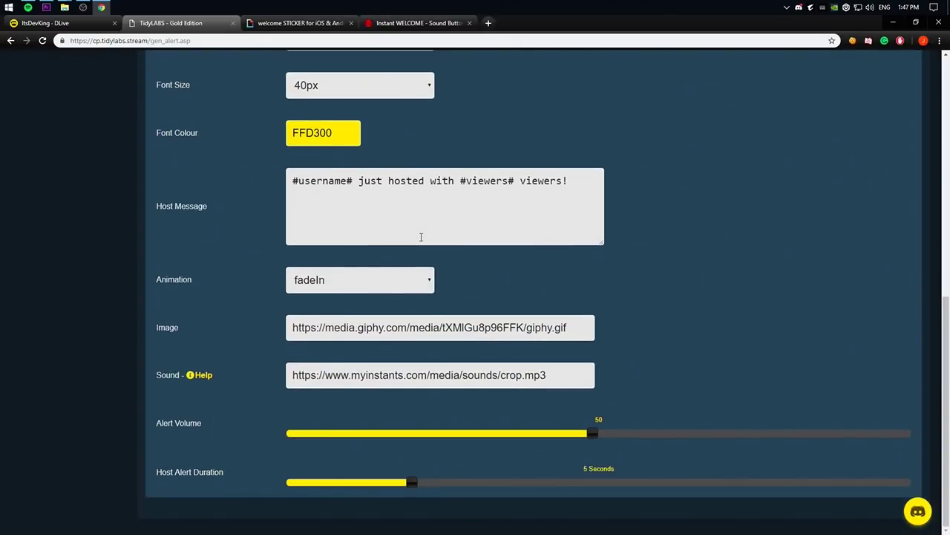
{"action": "scroll", "coordinate": [421, 237], "scroll_direction": "up", "scroll_amount": 3}
{"action": "scroll", "coordinate": [419, 236], "scroll_direction": "up", "scroll_amount": 4}
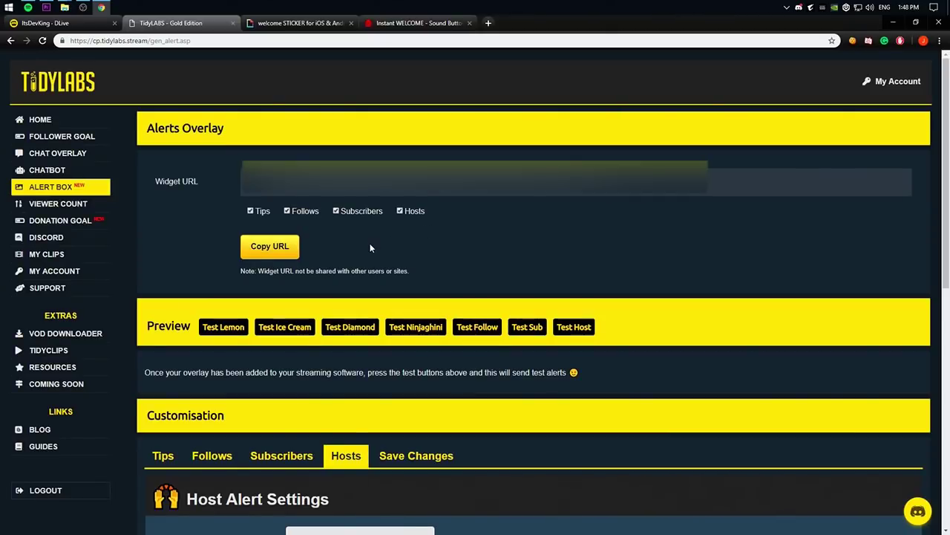
Copy the overlay widget URL, dismiss the notice, and move OBS back over the browser.
{"action": "scroll", "coordinate": [370, 247], "scroll_direction": "down", "scroll_amount": 1}
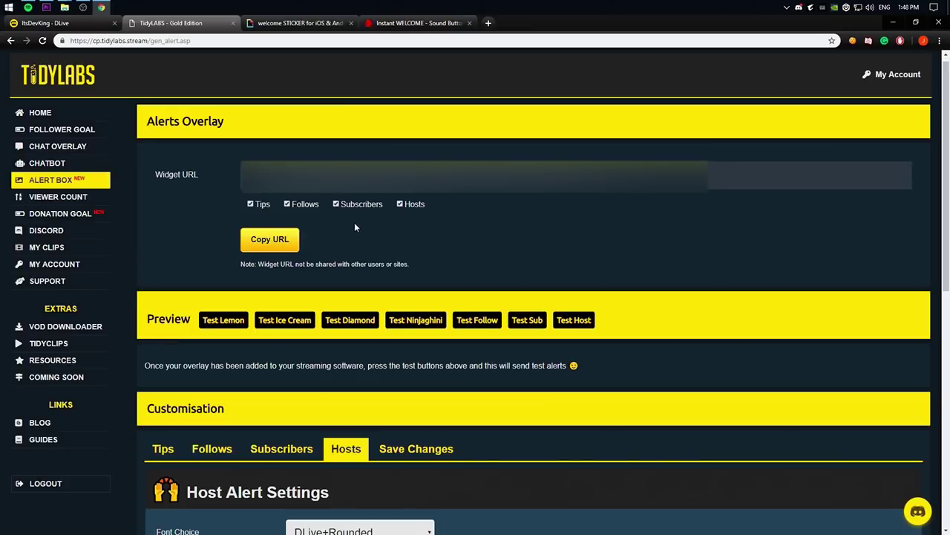
{"action": "left_click", "coordinate": [274, 243]}
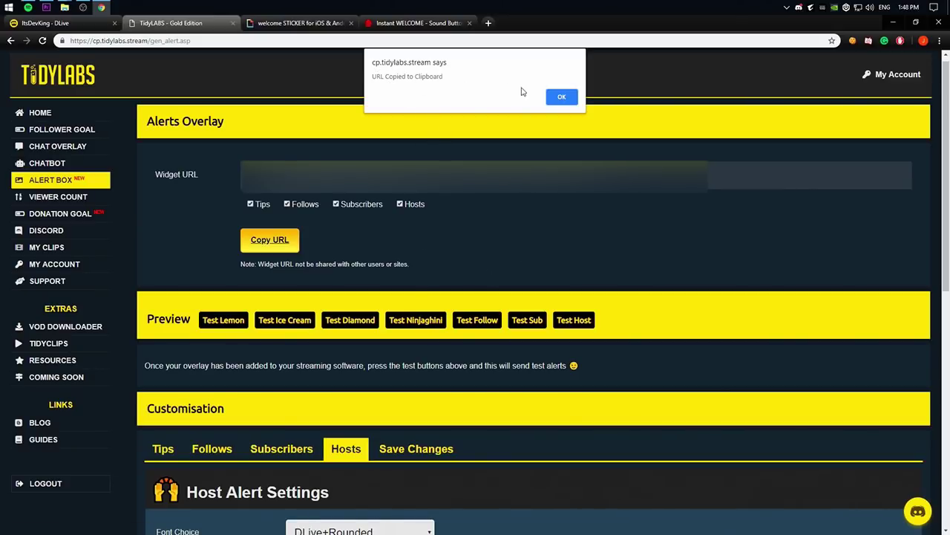
{"action": "left_click", "coordinate": [561, 97]}
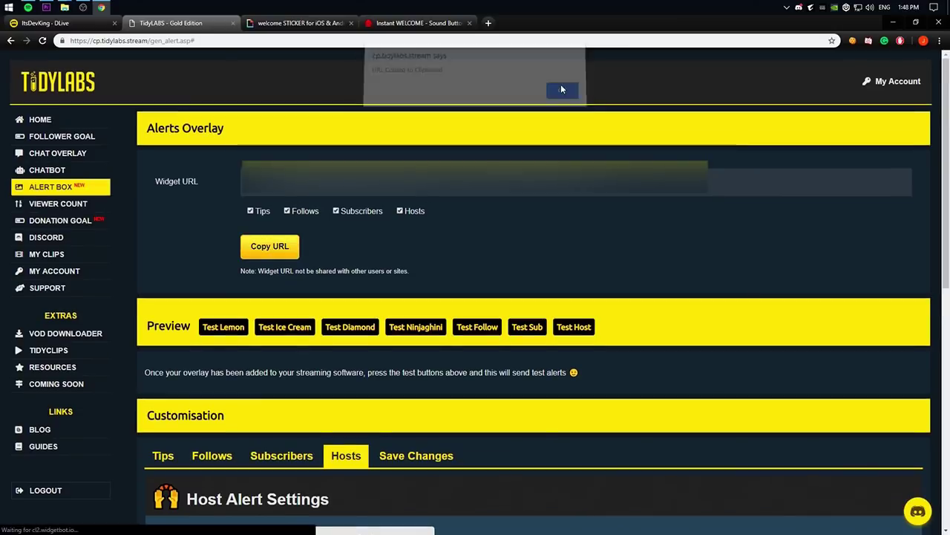
{"action": "left_click", "coordinate": [84, 7]}
{"action": "left_click_drag", "start_coordinate": [432, 91], "coordinate": [346, 86]}
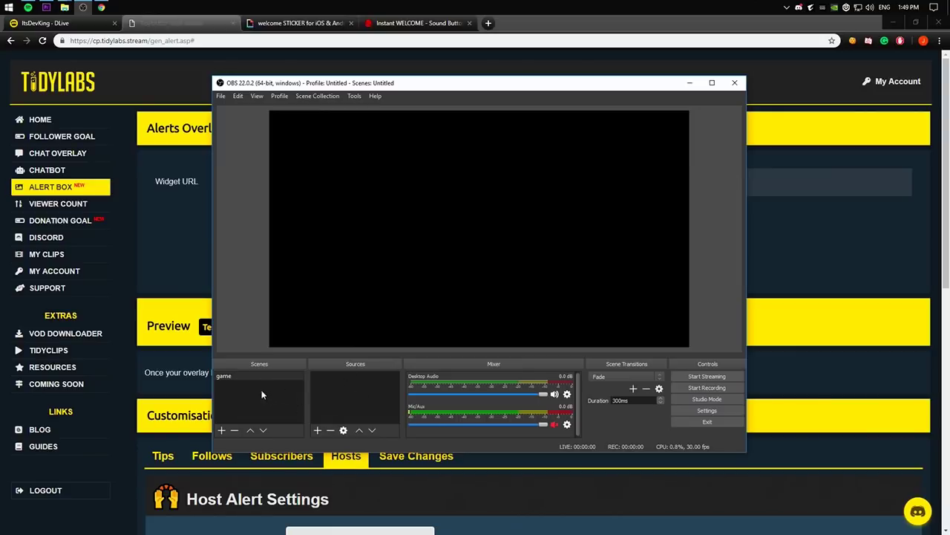
Add a new Browser source named 'Alerts' to the 'game' scene.
{"action": "left_click", "coordinate": [319, 431]}
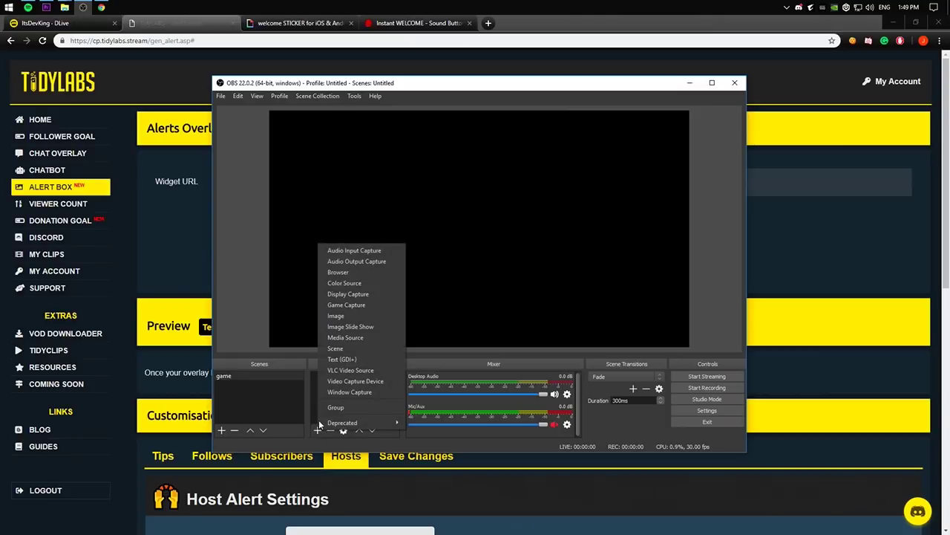
{"action": "left_click", "coordinate": [348, 273]}
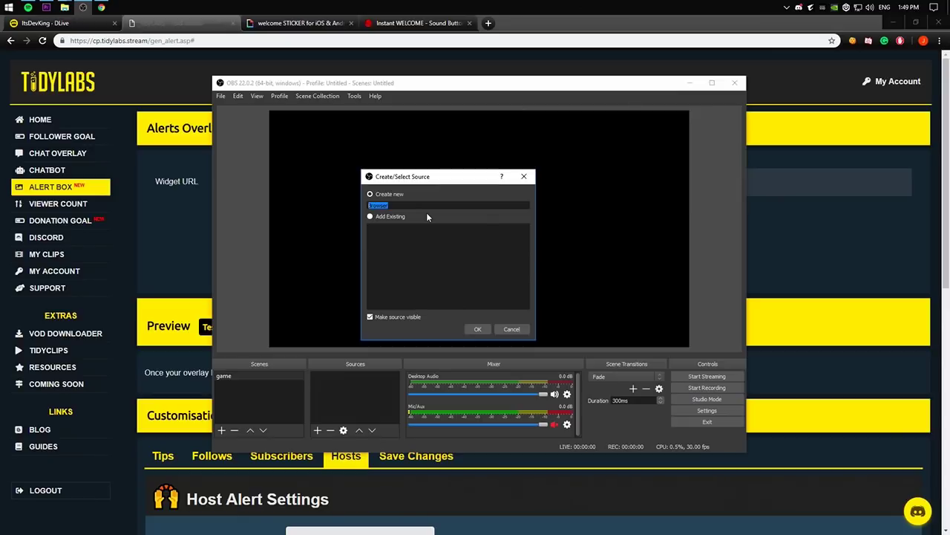
{"action": "type", "text": "Alers"}
{"action": "key", "text": "BackSpace"}
{"action": "key", "text": "BackSpace"}
{"action": "key", "text": "BackSpace"}
{"action": "key", "text": "BackSpace"}
{"action": "type", "text": "lerts"}
{"action": "left_click", "coordinate": [483, 328]}
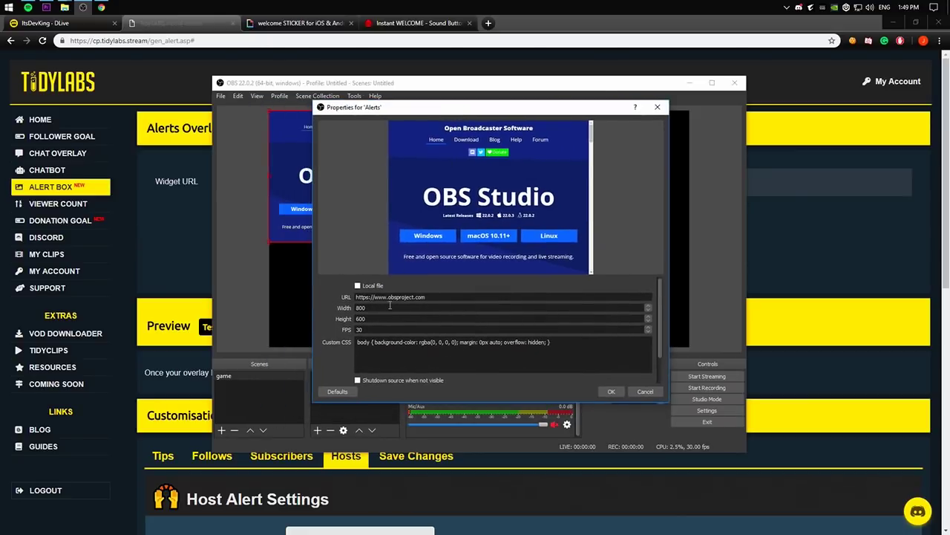
Clear the default obsproject.com address and a wrongly pasted sound link from the URL field.
{"action": "left_click_drag", "start_coordinate": [434, 297], "coordinate": [317, 293]}
{"action": "type", "text": "https://www.myinstants.com/media/sounds/welcome.mp3"}
{"action": "triple_click", "coordinate": [414, 296]}
{"action": "key", "text": "BackSpace"}
Recopy the TidyLabs widget URL and paste it, which again yields the sound address.
{"action": "left_click", "coordinate": [174, 85]}
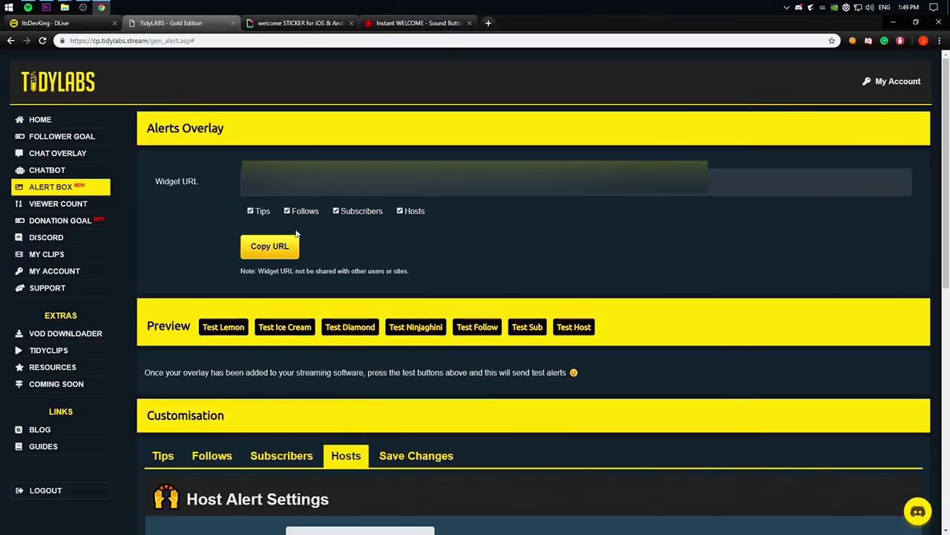
{"action": "left_click", "coordinate": [271, 255]}
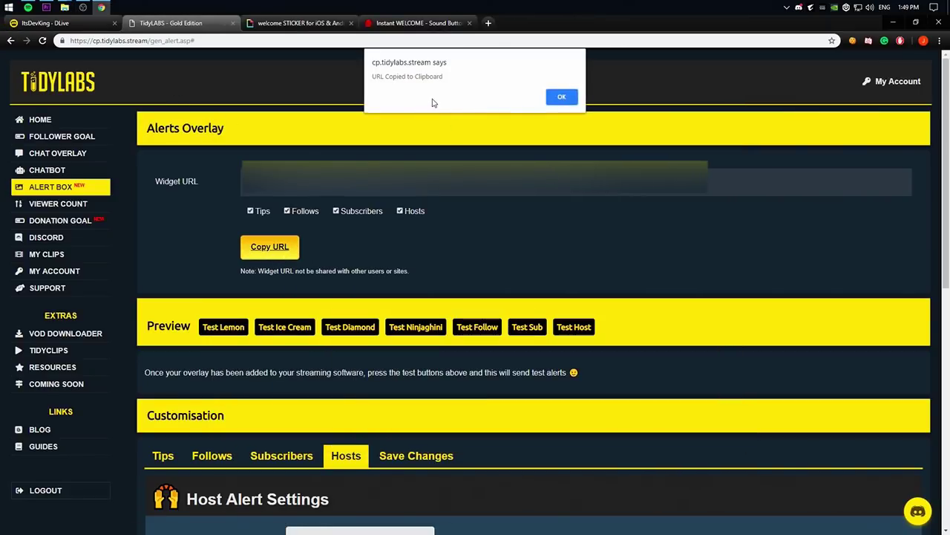
{"action": "left_click", "coordinate": [558, 99]}
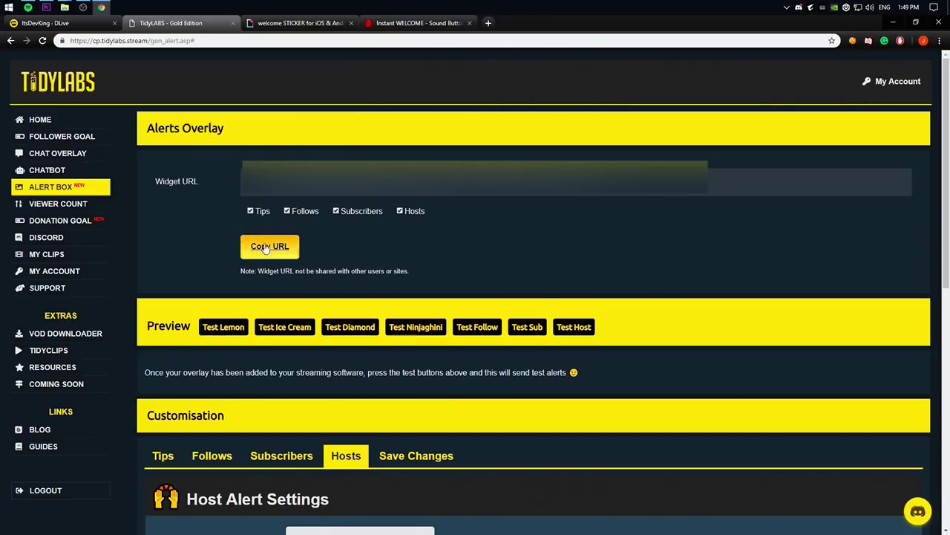
{"action": "left_click", "coordinate": [84, 7]}
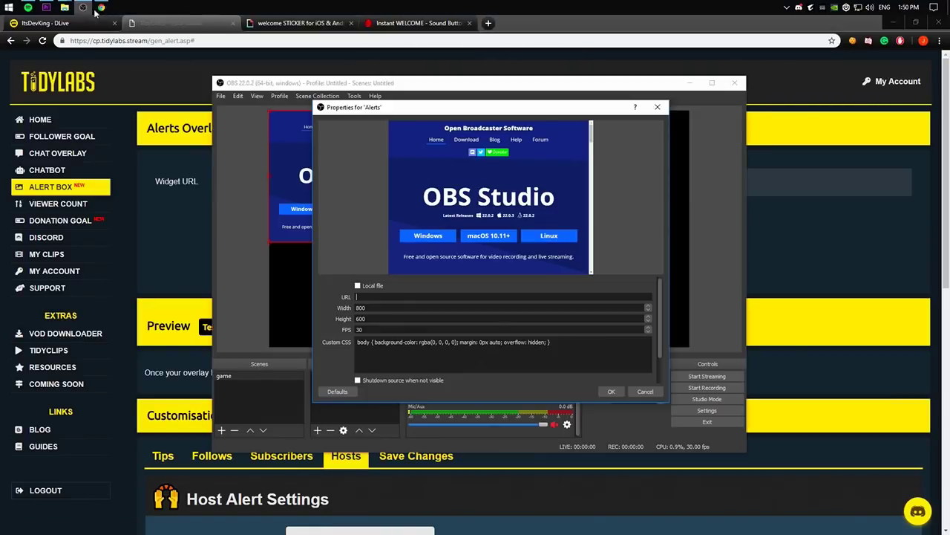
{"action": "left_click", "coordinate": [378, 298]}
{"action": "key", "text": "ctrl+v"}
{"action": "left_click_drag", "start_coordinate": [514, 297], "coordinate": [300, 288]}
Select and copy the TidyLabs widget URL text directly, then return to the Alerts properties.
{"action": "left_click", "coordinate": [147, 87]}
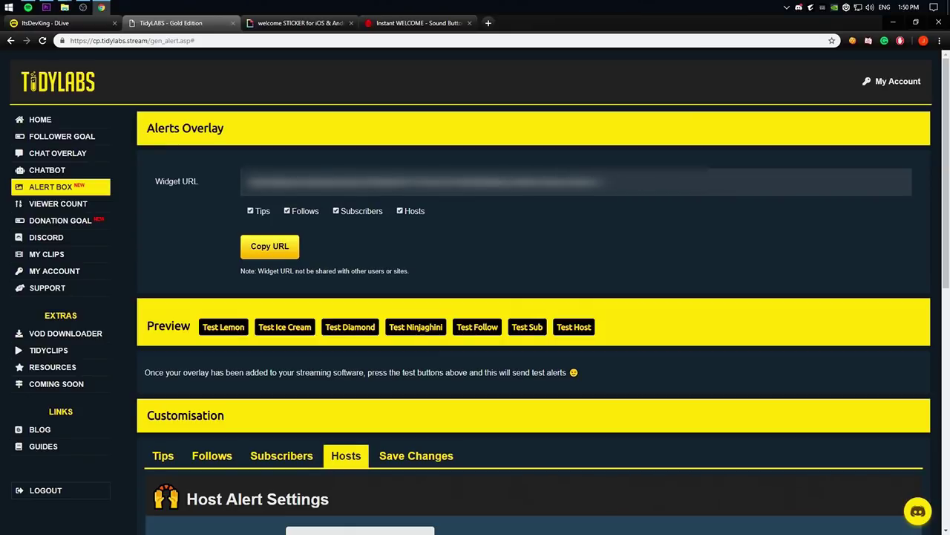
{"action": "left_click_drag", "start_coordinate": [251, 182], "coordinate": [605, 182]}
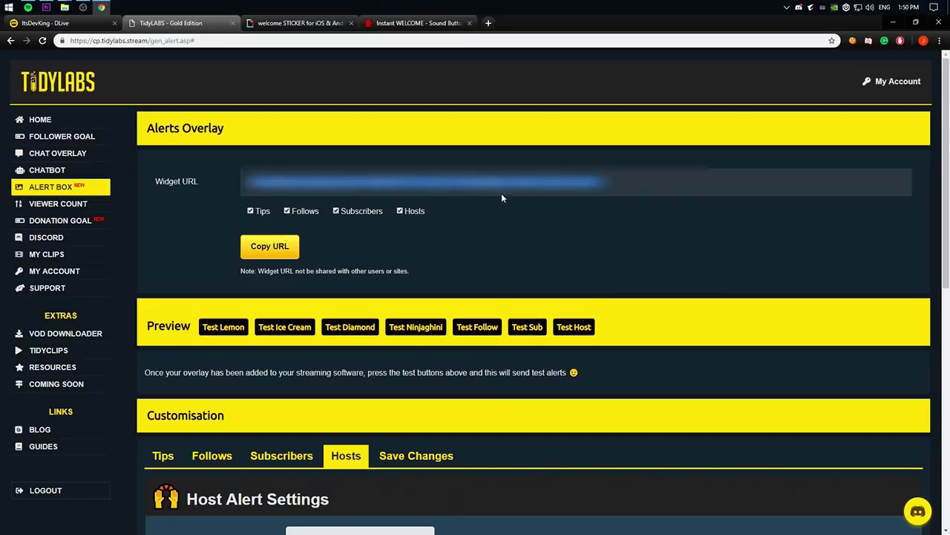
{"action": "right_click", "coordinate": [438, 180]}
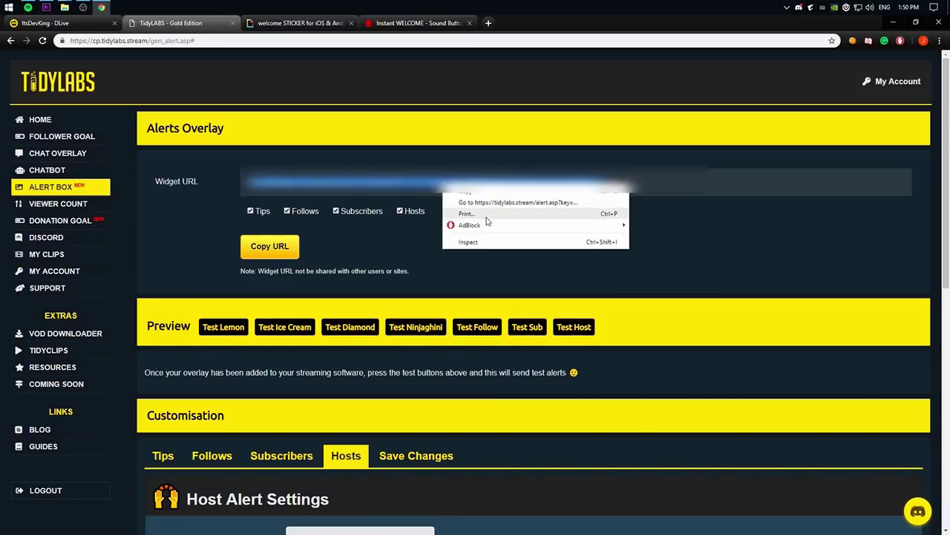
{"action": "left_click", "coordinate": [461, 187]}
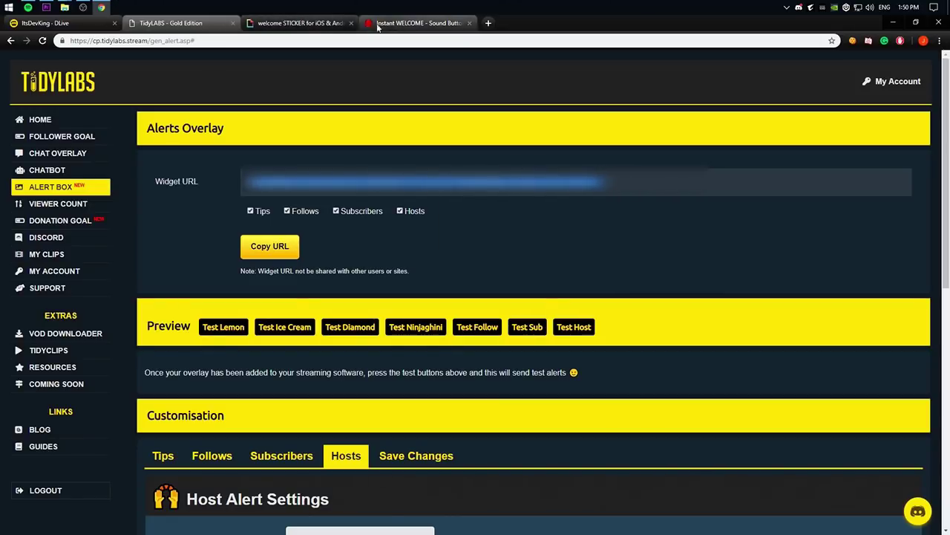
{"action": "left_click", "coordinate": [82, 7]}
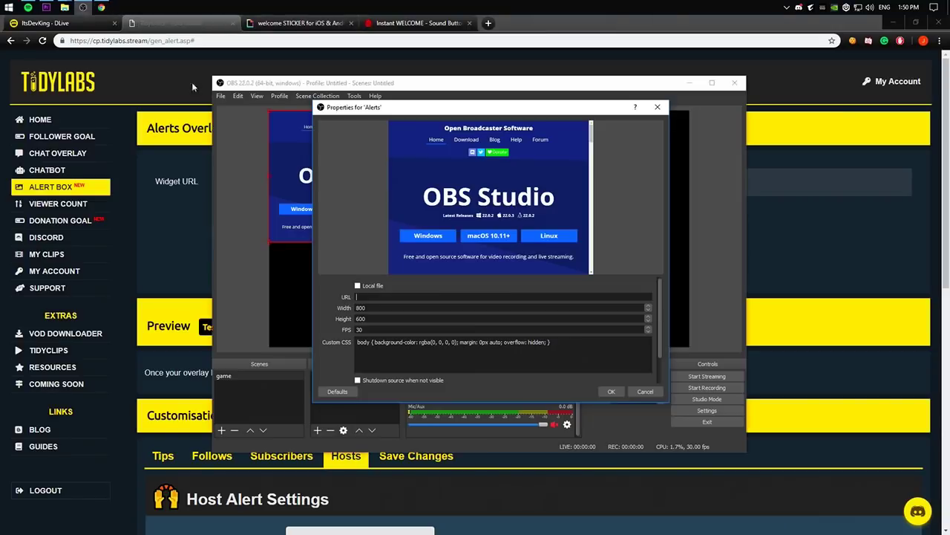
Paste the widget URL into the Alerts source, set it to 1280×720, and confirm.
{"action": "right_click", "coordinate": [367, 297]}
{"action": "left_click", "coordinate": [390, 351]}
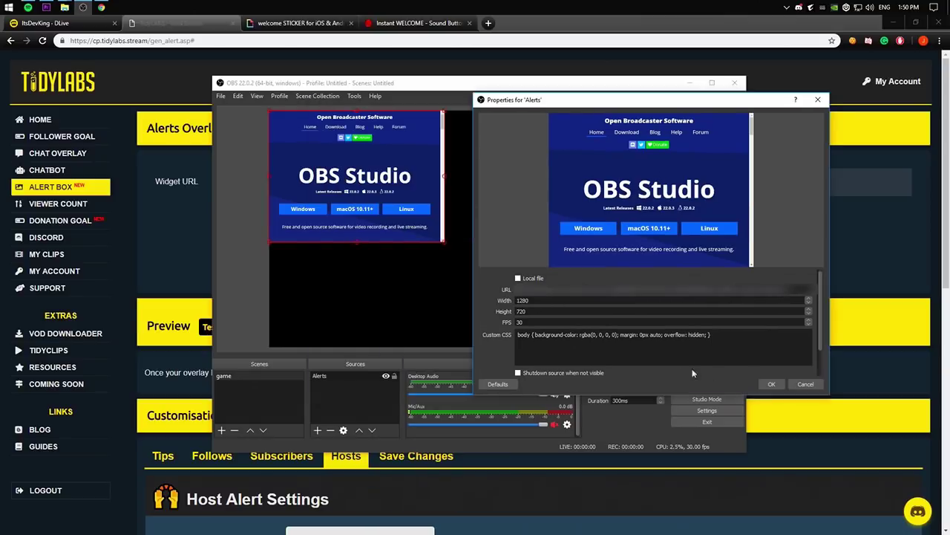
{"action": "scroll", "coordinate": [692, 368], "scroll_direction": "down", "scroll_amount": 1}
{"action": "scroll", "coordinate": [678, 327], "scroll_direction": "up", "scroll_amount": 1}
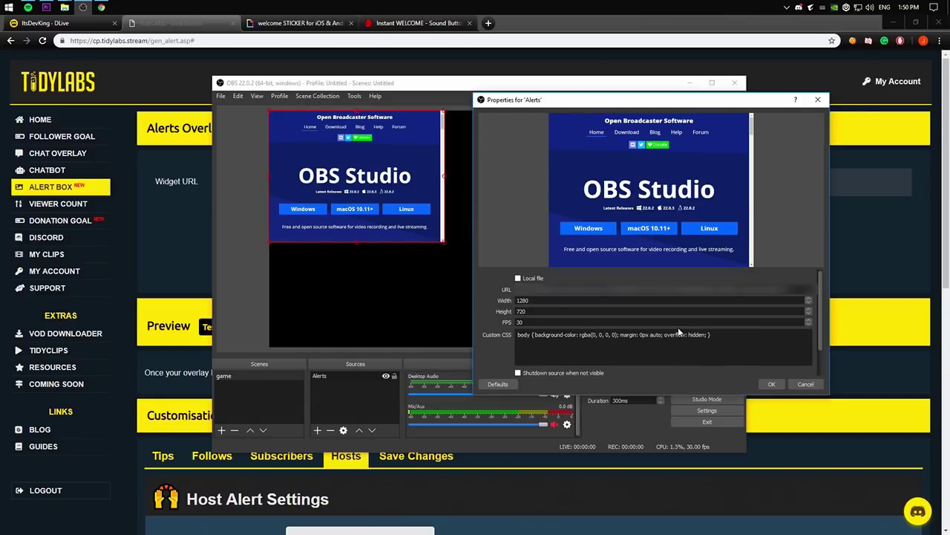
{"action": "double_click", "coordinate": [616, 311]}
{"action": "type", "text": "720"}
{"action": "scroll", "coordinate": [497, 349], "scroll_direction": "down", "scroll_amount": 1}
{"action": "left_click", "coordinate": [771, 384]}
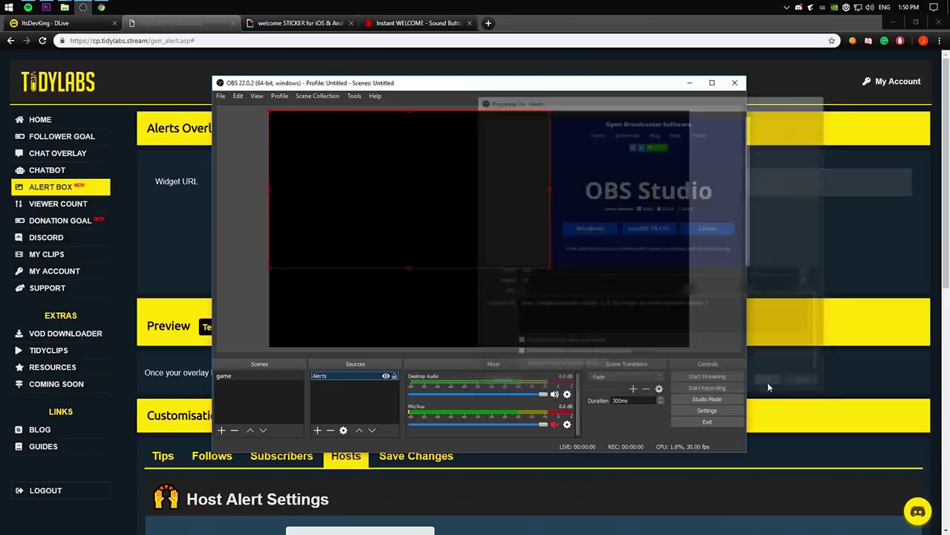
Nudge the Alerts source in the preview, then apply Transform > Fit to screen.
{"action": "left_click_drag", "start_coordinate": [392, 213], "coordinate": [469, 230]}
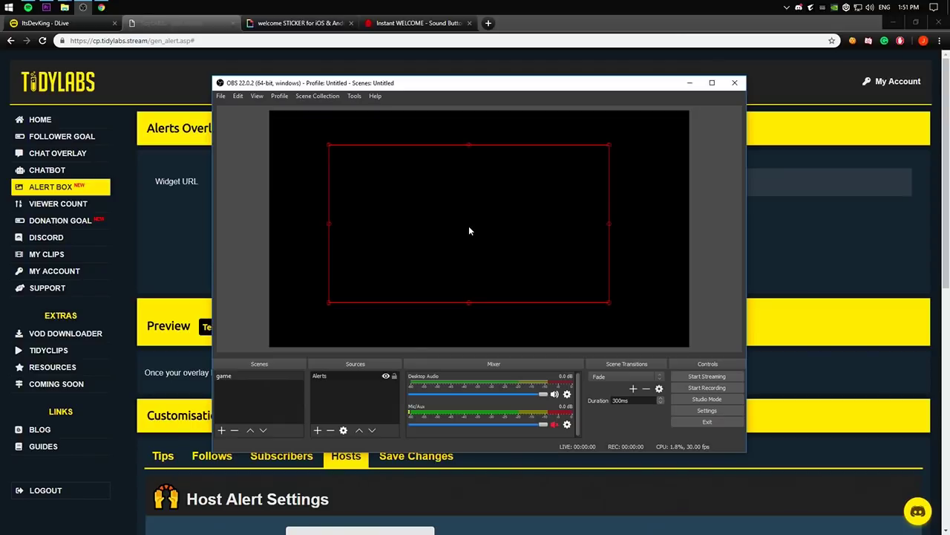
{"action": "left_click_drag", "start_coordinate": [469, 229], "coordinate": [455, 214]}
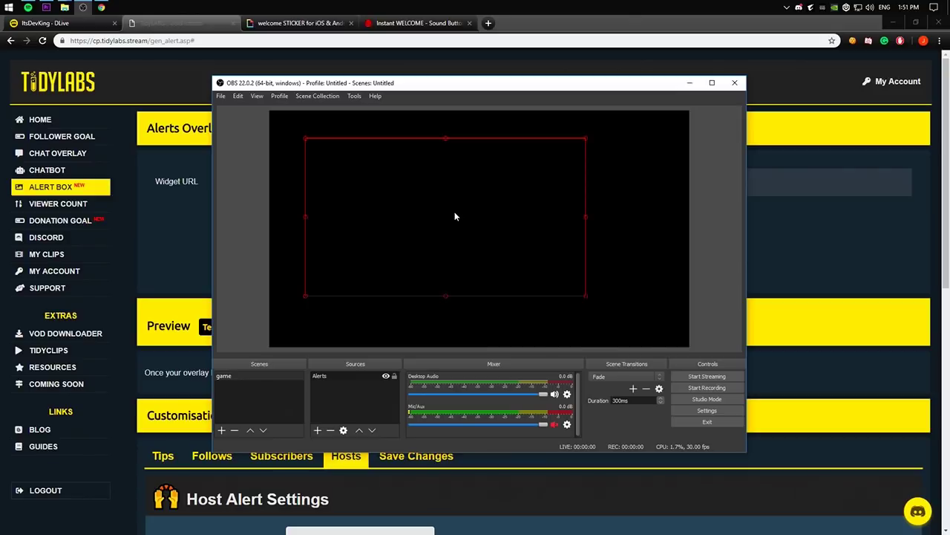
{"action": "key", "text": "ctrl+f"}
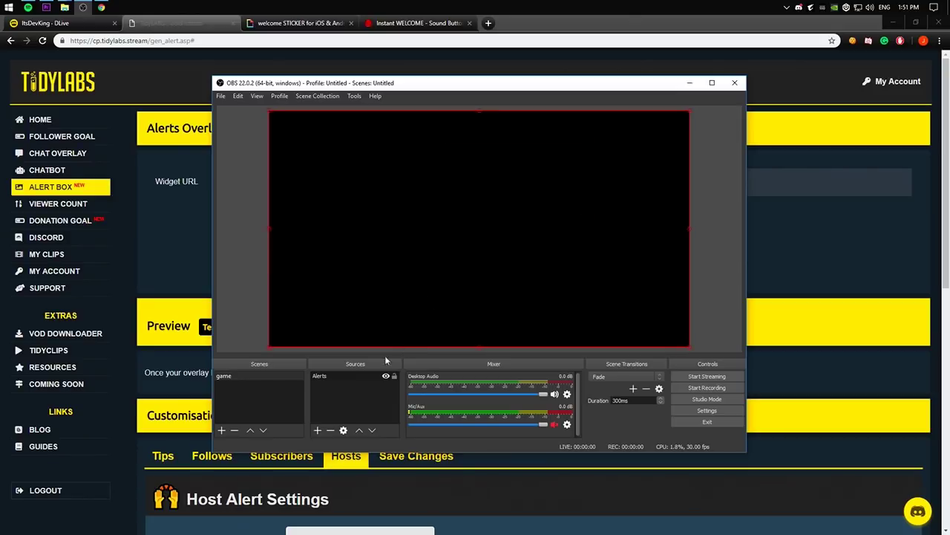
{"action": "right_click", "coordinate": [331, 376]}
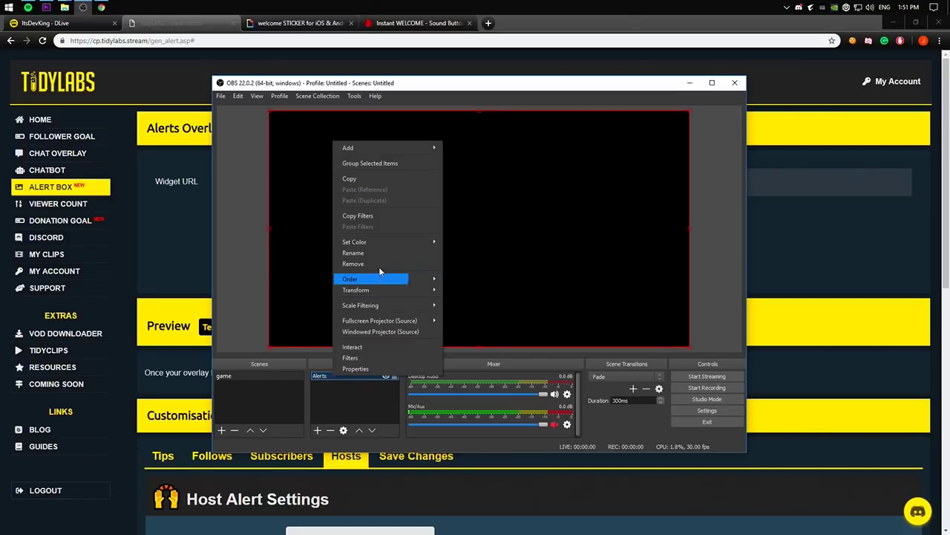
{"action": "mouse_move", "coordinate": [386, 285]}
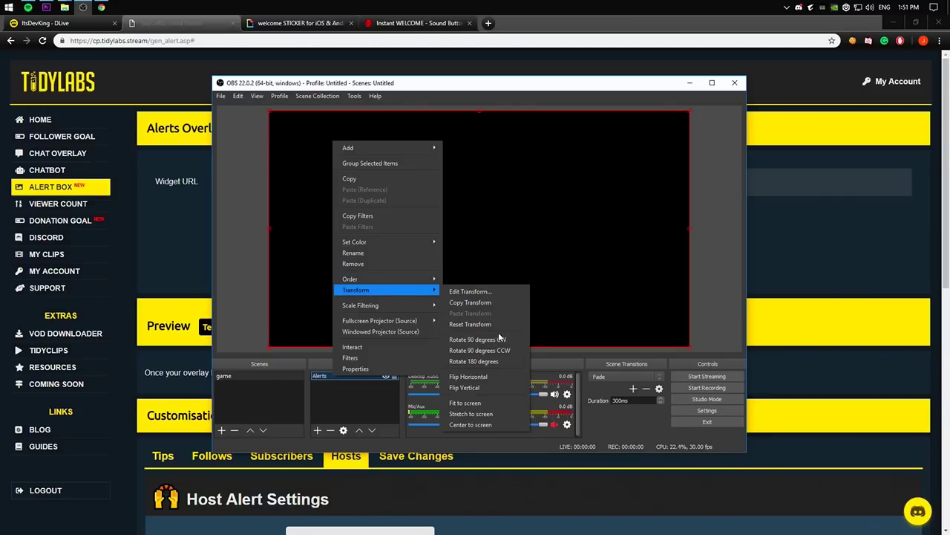
{"action": "left_click", "coordinate": [484, 404]}
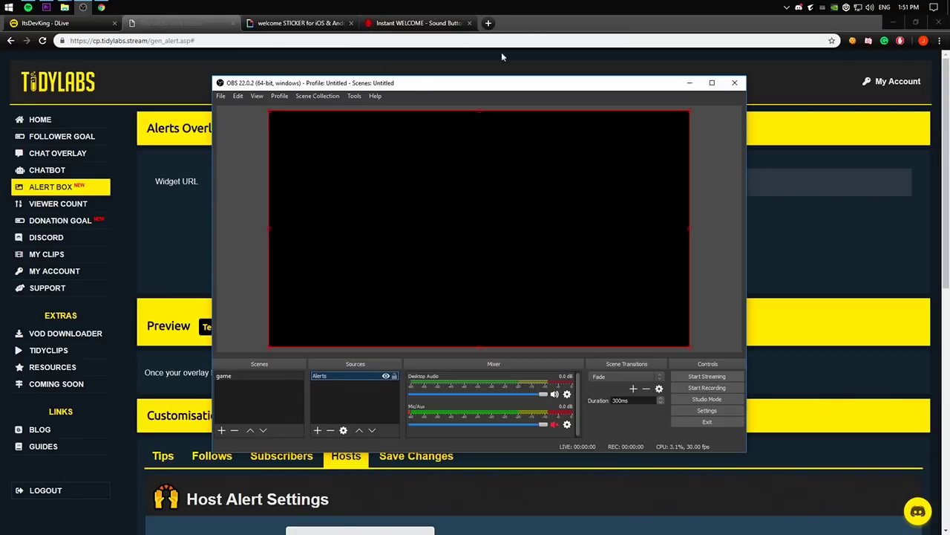
Snap OBS left and TidyLabs right, add a default Browser source, and select Alerts.
{"action": "key", "text": "super+Left"}
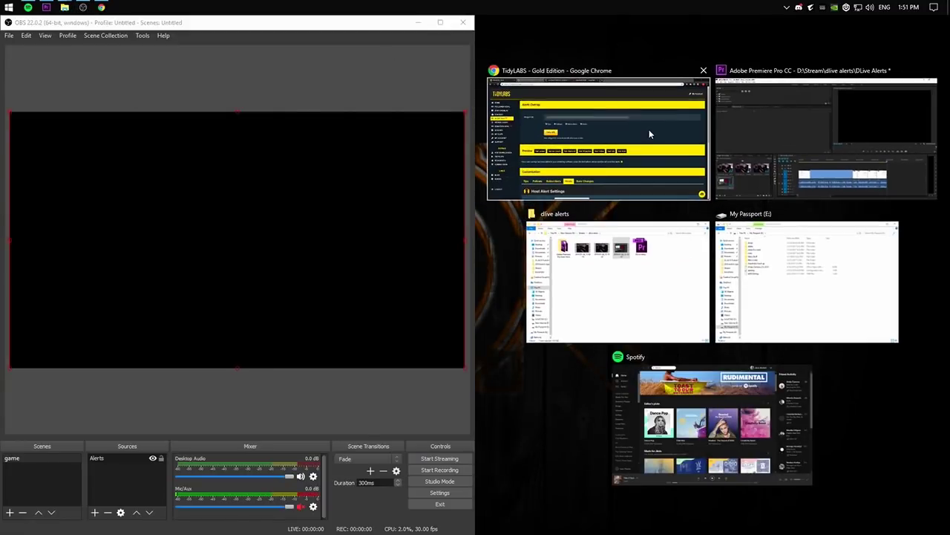
{"action": "left_click", "coordinate": [627, 119]}
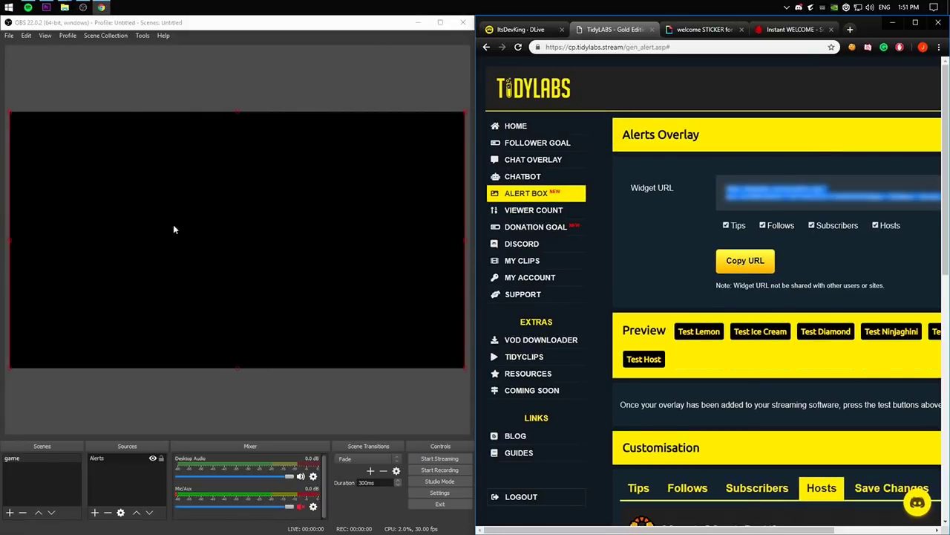
{"action": "right_click", "coordinate": [100, 477]}
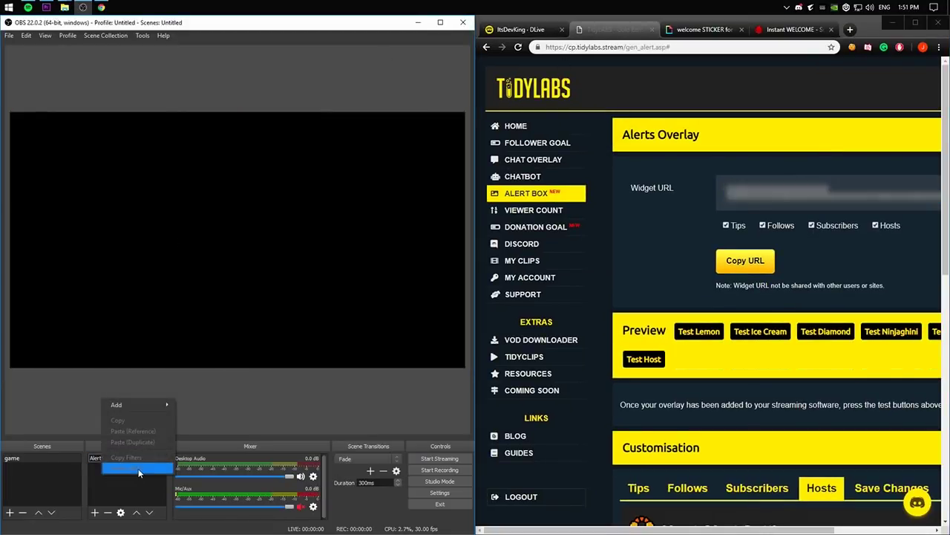
{"action": "mouse_move", "coordinate": [137, 404]}
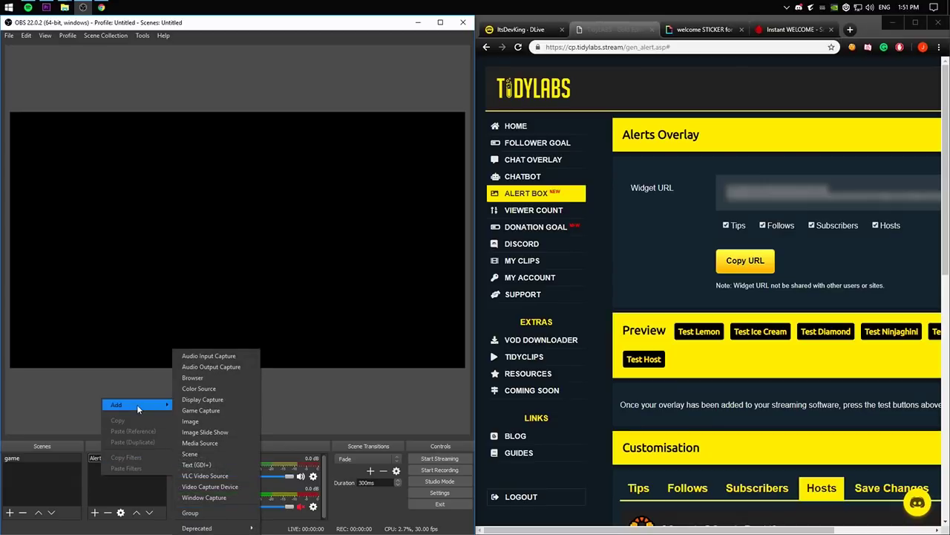
{"action": "left_click", "coordinate": [223, 378]}
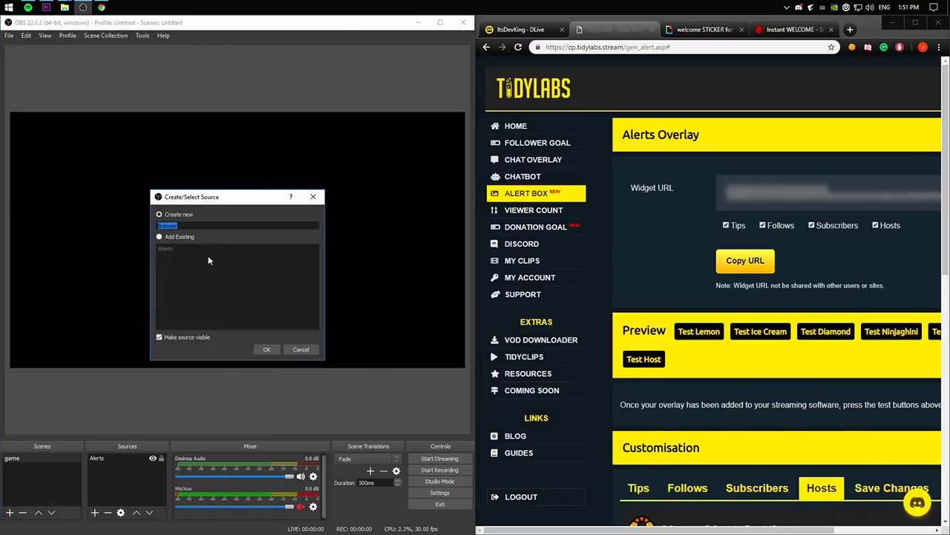
{"action": "left_click", "coordinate": [266, 350]}
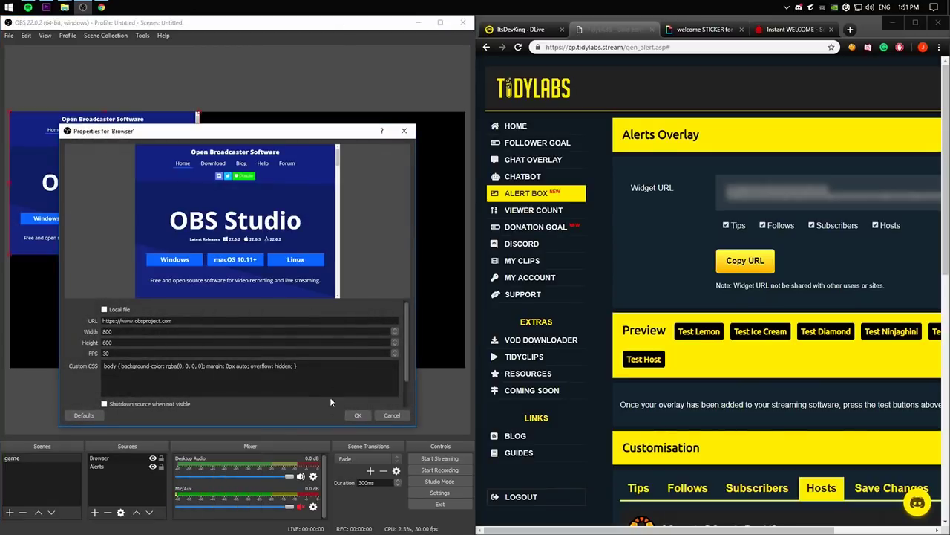
{"action": "left_click", "coordinate": [359, 415]}
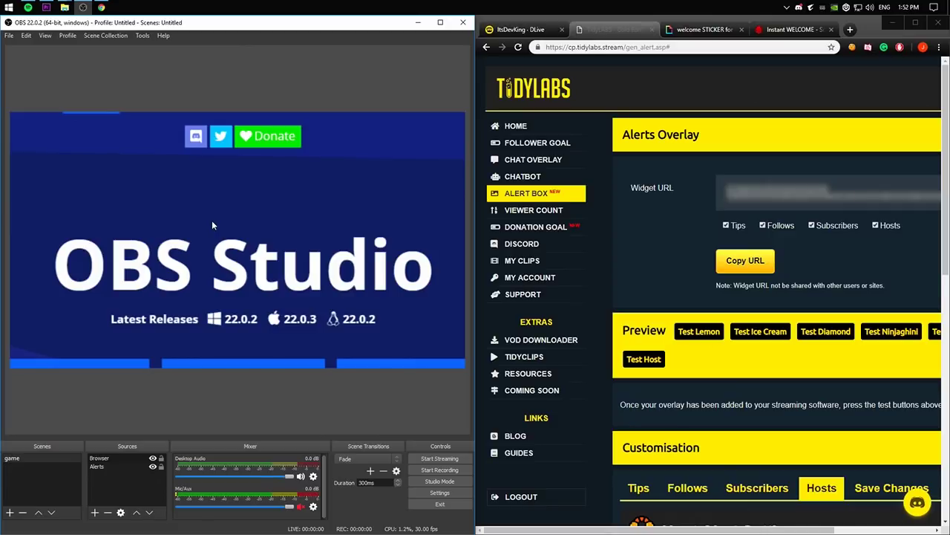
{"action": "left_click", "coordinate": [116, 465]}
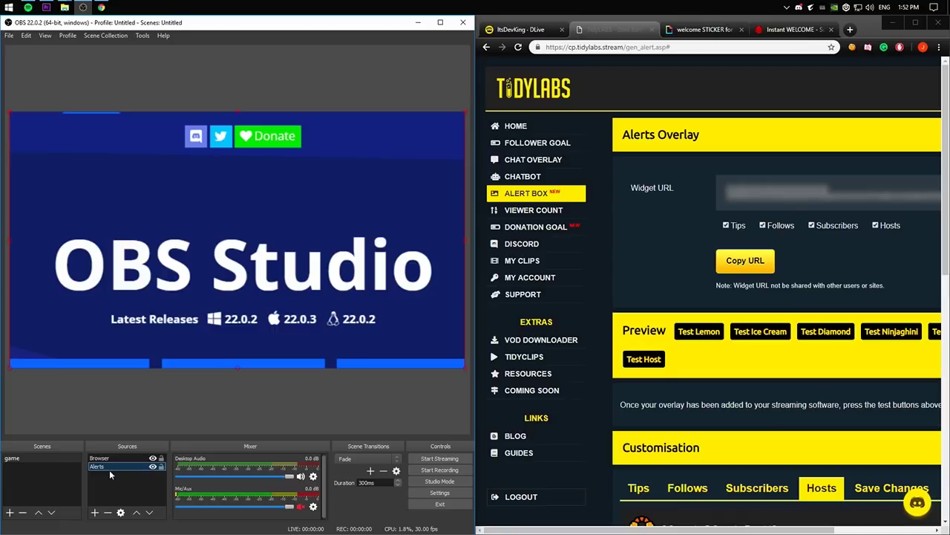
Send test Lemon alerts with the Alerts source layered above, then below, Browser.
{"action": "left_click_drag", "start_coordinate": [103, 465], "coordinate": [104, 454]}
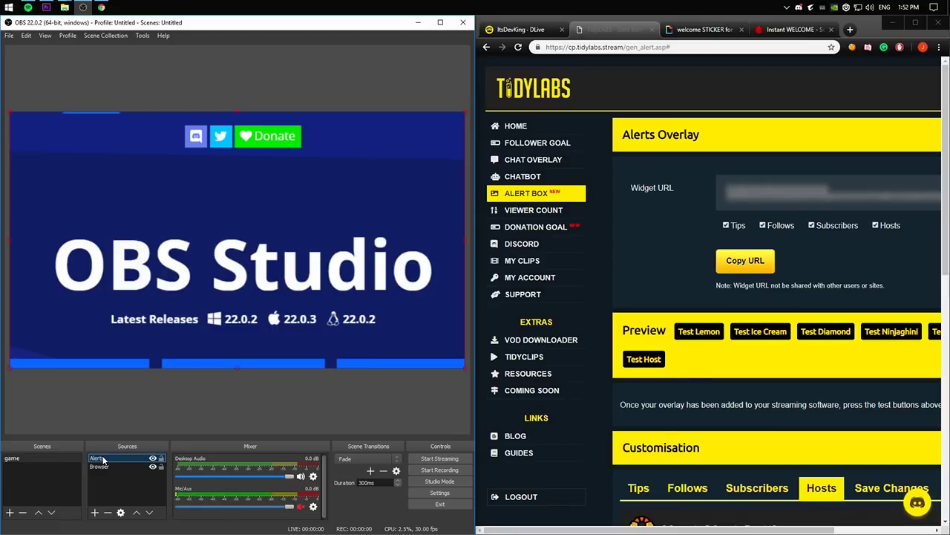
{"action": "left_click", "coordinate": [698, 334]}
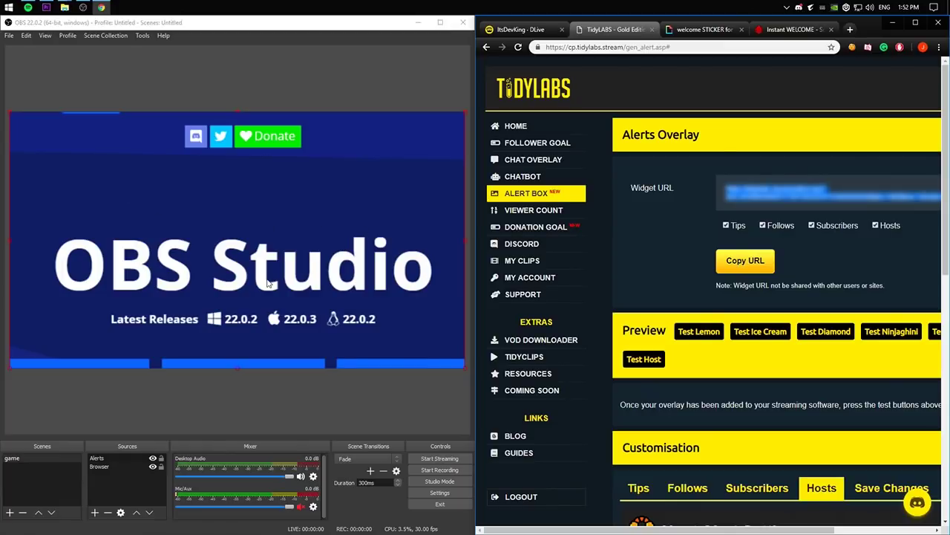
{"action": "left_click_drag", "start_coordinate": [97, 458], "coordinate": [105, 466]}
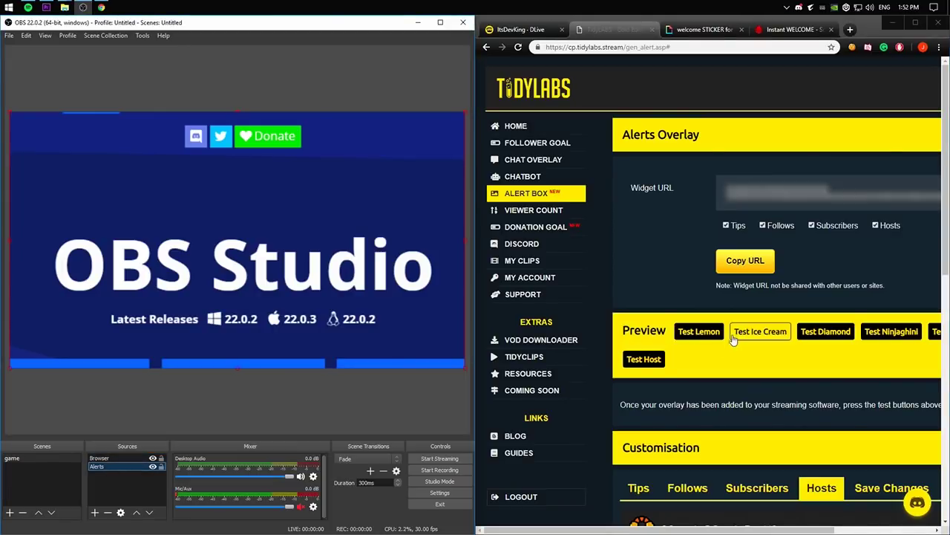
{"action": "left_click", "coordinate": [687, 335]}
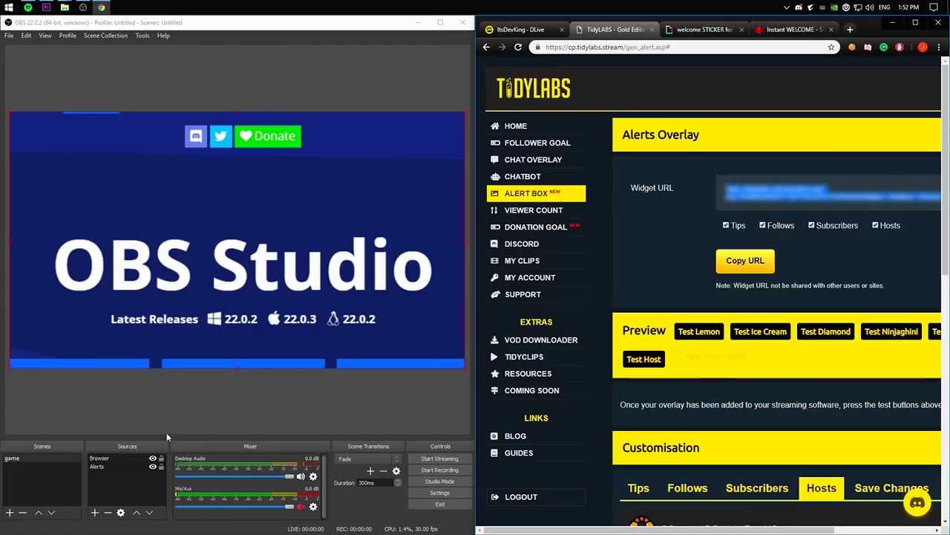
Put Alerts back above Browser, retest the Lemon alert, and maximise the TidyLabs window.
{"action": "left_click_drag", "start_coordinate": [102, 466], "coordinate": [104, 454]}
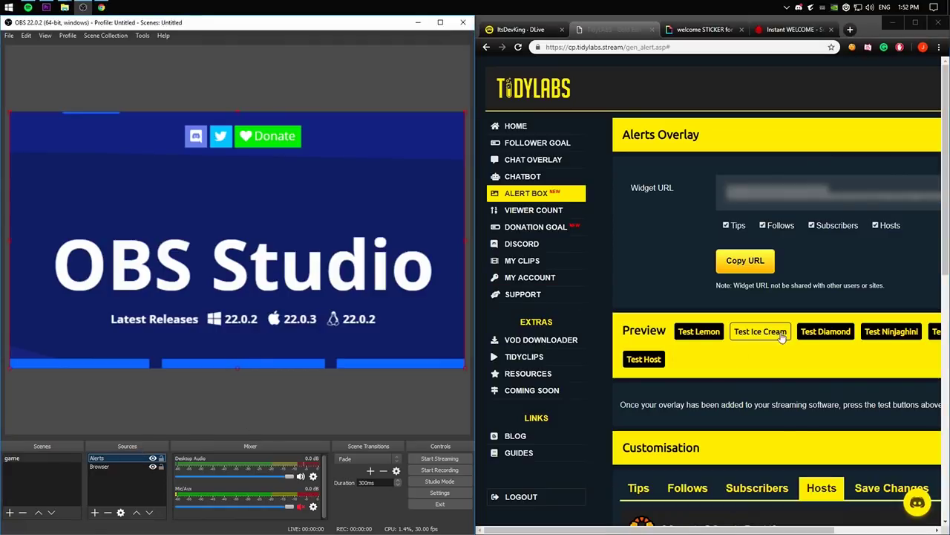
{"action": "left_click", "coordinate": [708, 335]}
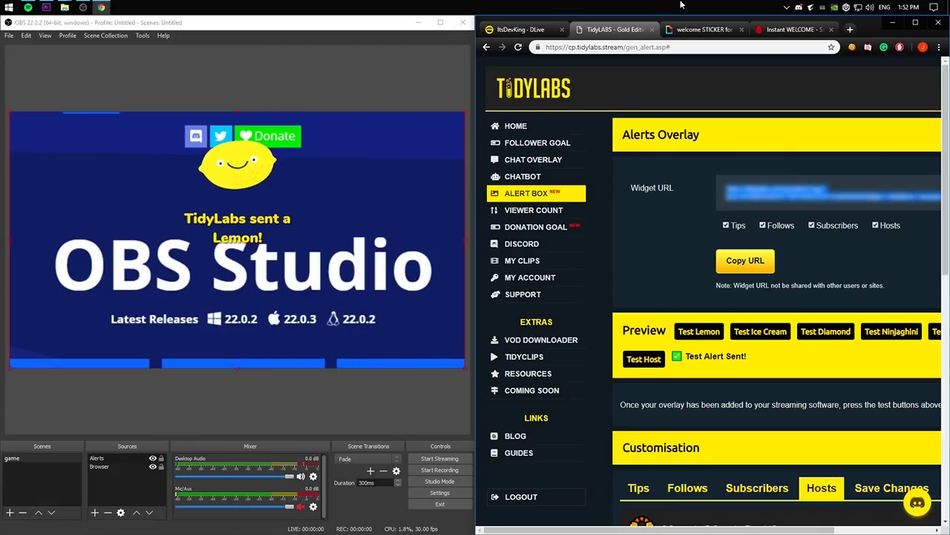
{"action": "left_click_drag", "start_coordinate": [848, 29], "coordinate": [637, 1]}
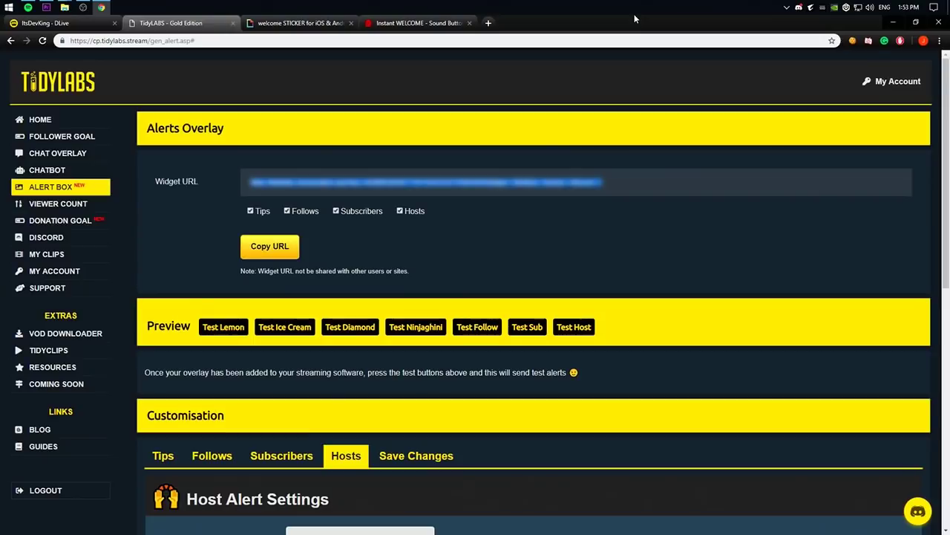
Scroll the TidyLabs page to the Follows tab's Follow Alert Settings fields.
{"action": "scroll", "coordinate": [587, 201], "scroll_direction": "down", "scroll_amount": 6}
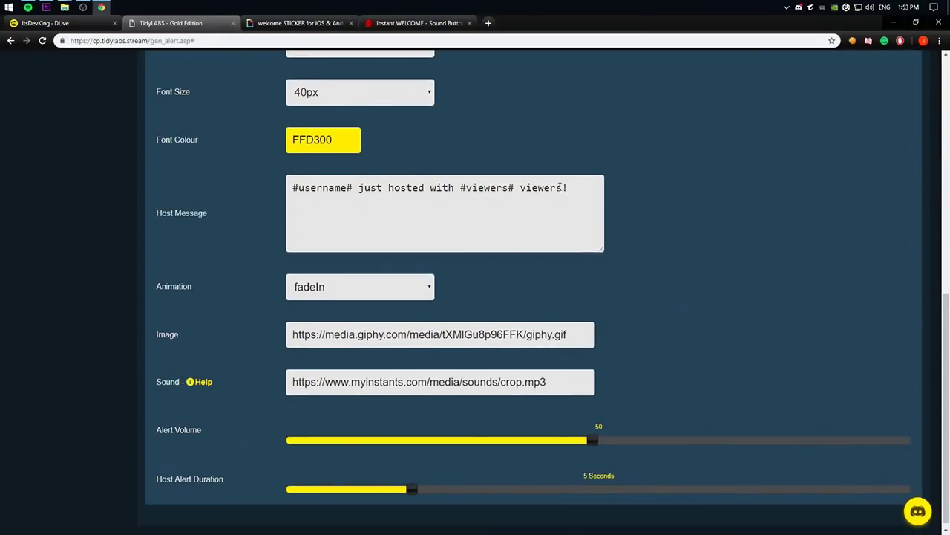
{"action": "scroll", "coordinate": [570, 187], "scroll_direction": "up", "scroll_amount": 1}
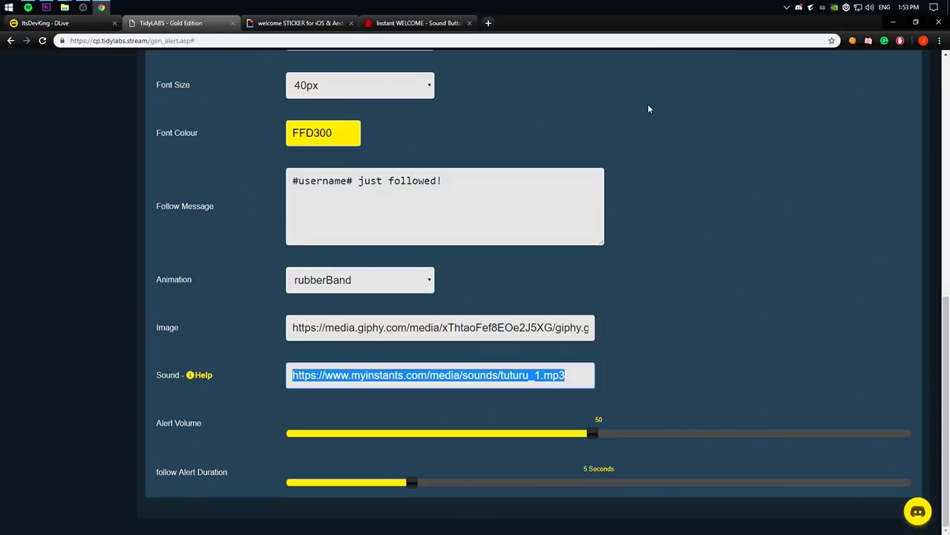
{"action": "scroll", "coordinate": [552, 159], "scroll_direction": "up", "scroll_amount": 4}
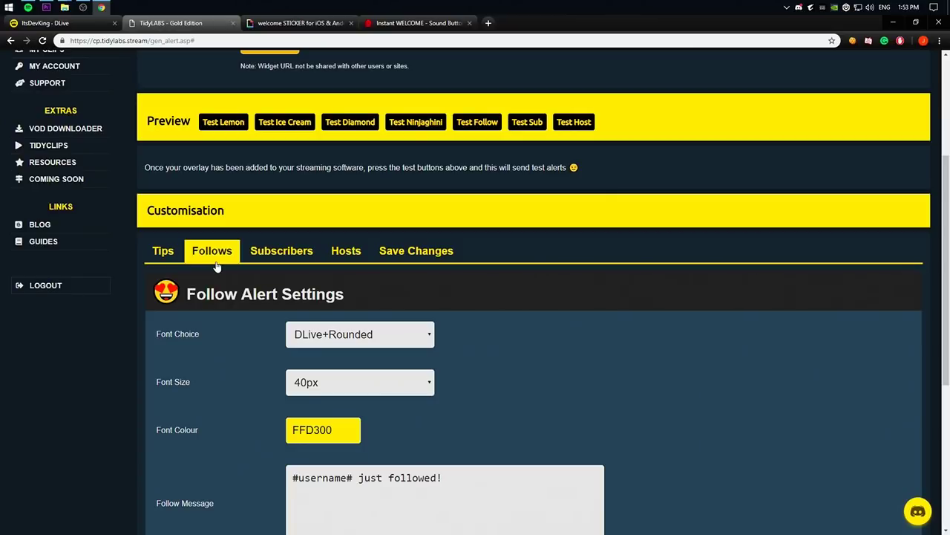
{"action": "scroll", "coordinate": [533, 329], "scroll_direction": "down", "scroll_amount": 1}
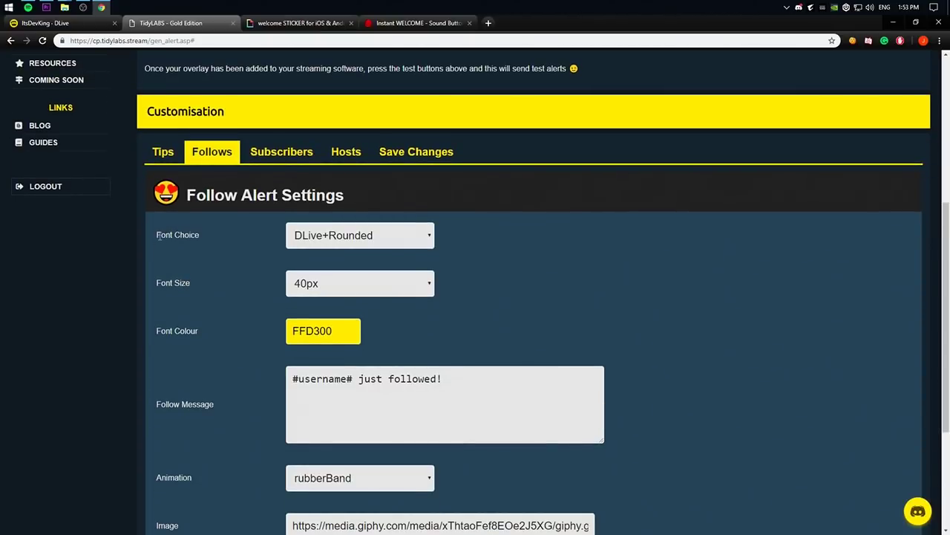
Keep the follow alert font as DLive+Rounded at 40px.
{"action": "left_click_drag", "start_coordinate": [156, 236], "coordinate": [231, 238]}
{"action": "left_click", "coordinate": [343, 238]}
{"action": "scroll", "coordinate": [360, 334], "scroll_direction": "down", "scroll_amount": 20}
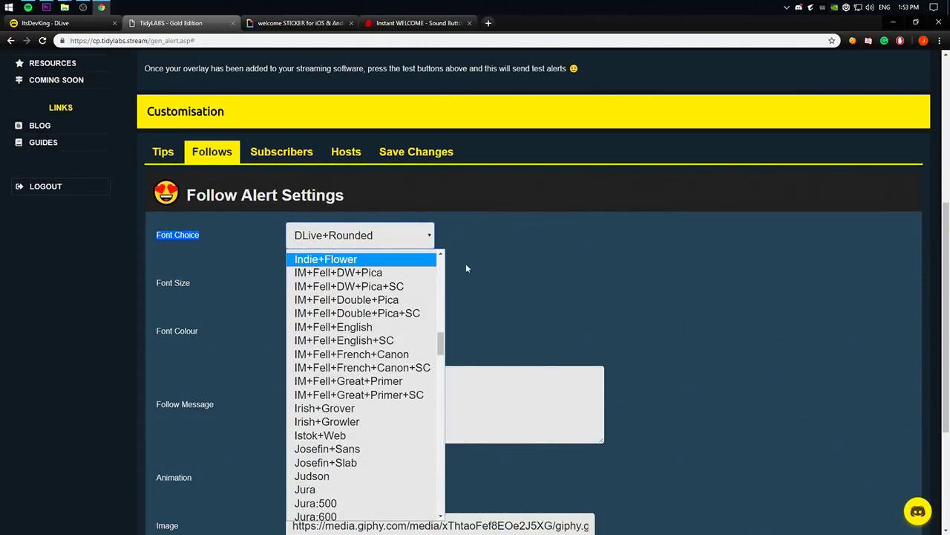
{"action": "left_click", "coordinate": [529, 268]}
{"action": "left_click", "coordinate": [359, 288]}
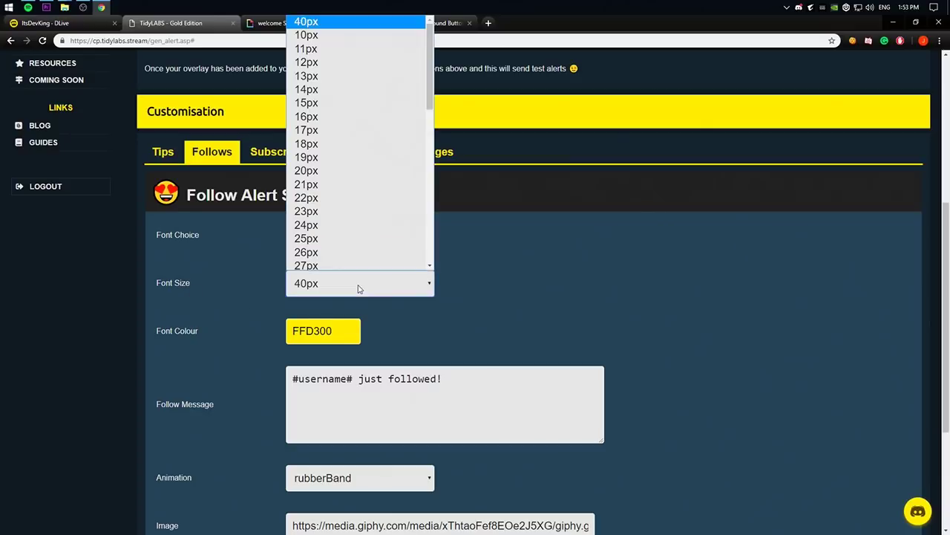
{"action": "left_click", "coordinate": [499, 303]}
{"action": "scroll", "coordinate": [489, 320], "scroll_direction": "down", "scroll_amount": 2}
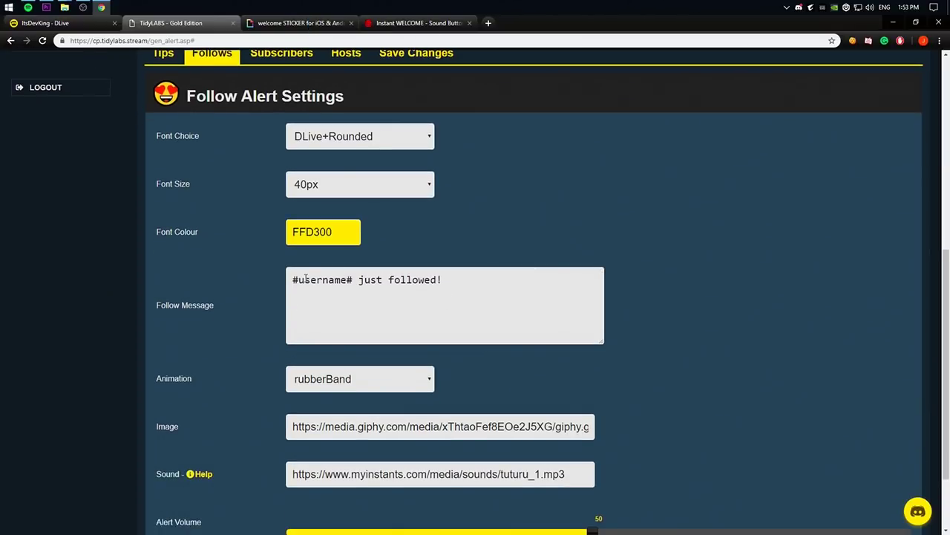
Append ' welcome!' after '#username# just followed!' in the Follow Message.
{"action": "double_click", "coordinate": [293, 279]}
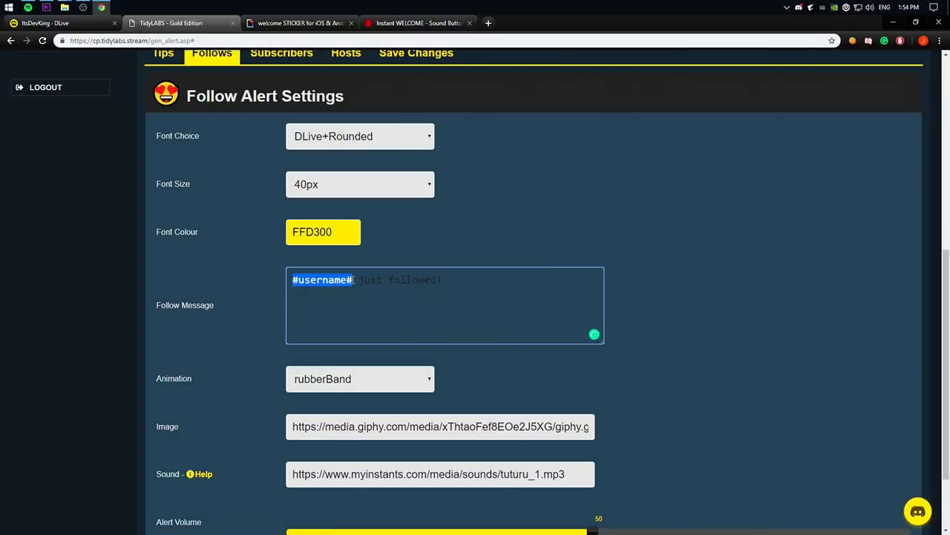
{"action": "left_click", "coordinate": [400, 281]}
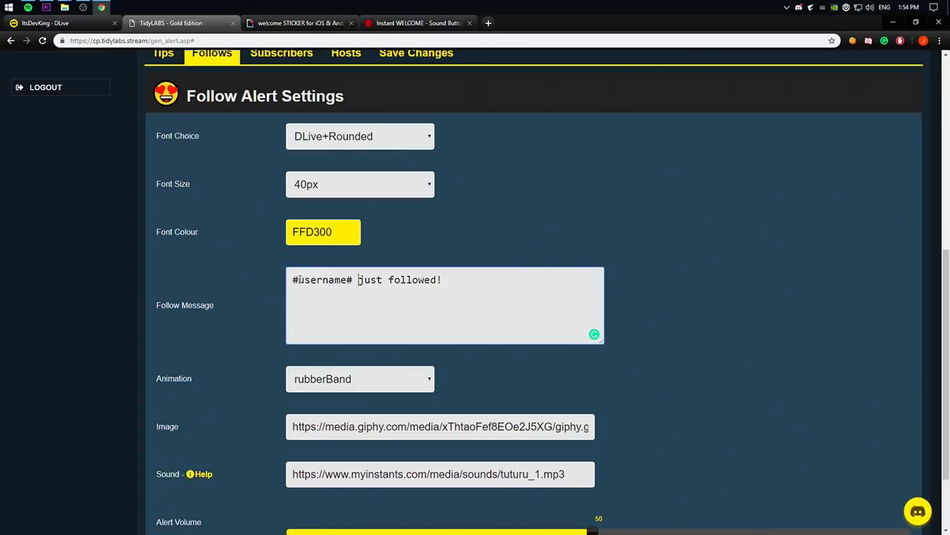
{"action": "left_click_drag", "start_coordinate": [293, 280], "coordinate": [347, 280]}
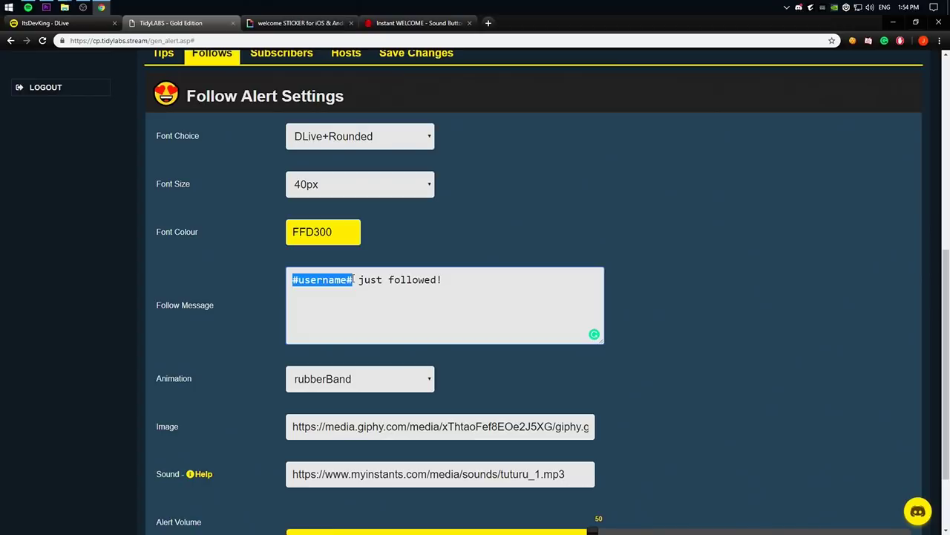
{"action": "left_click_drag", "start_coordinate": [359, 279], "coordinate": [462, 278]}
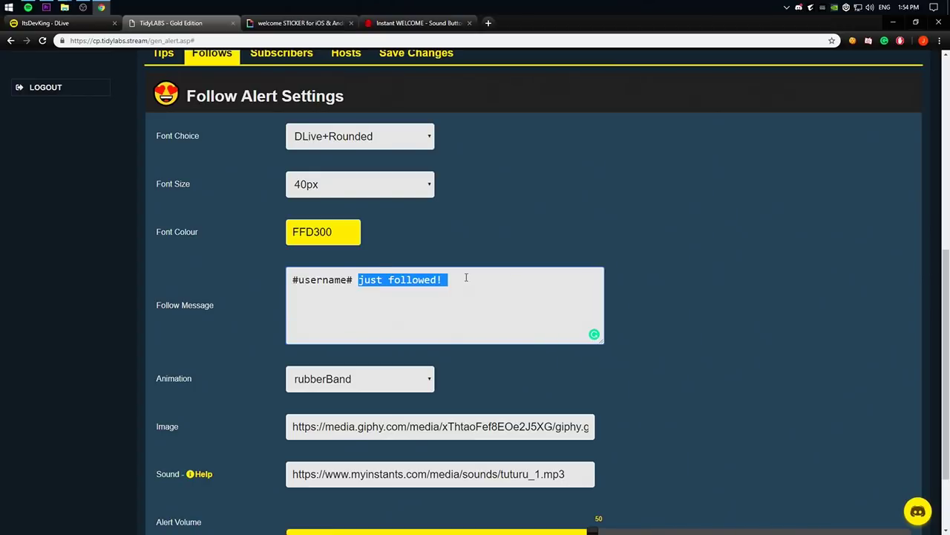
{"action": "left_click", "coordinate": [464, 279]}
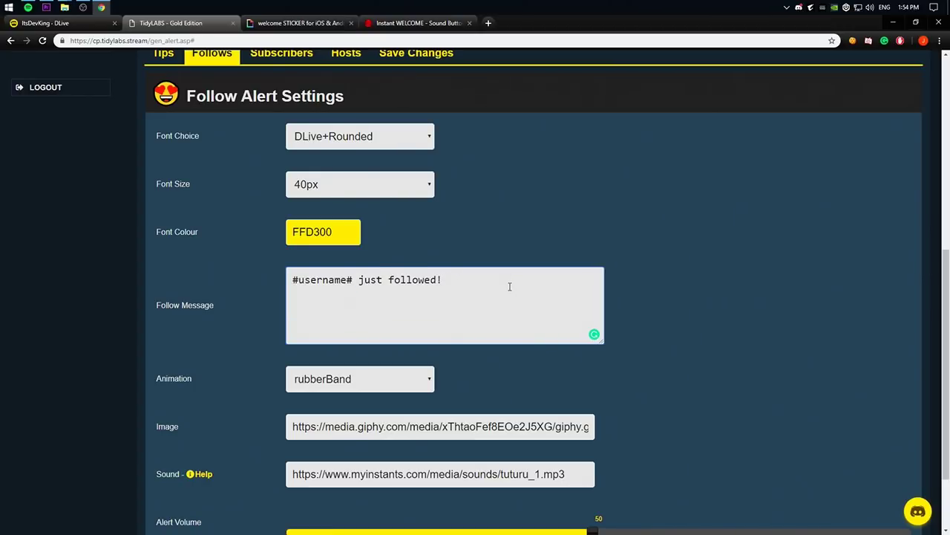
{"action": "type", "text": "welcome!"}
{"action": "scroll", "coordinate": [532, 347], "scroll_direction": "down", "scroll_amount": 1}
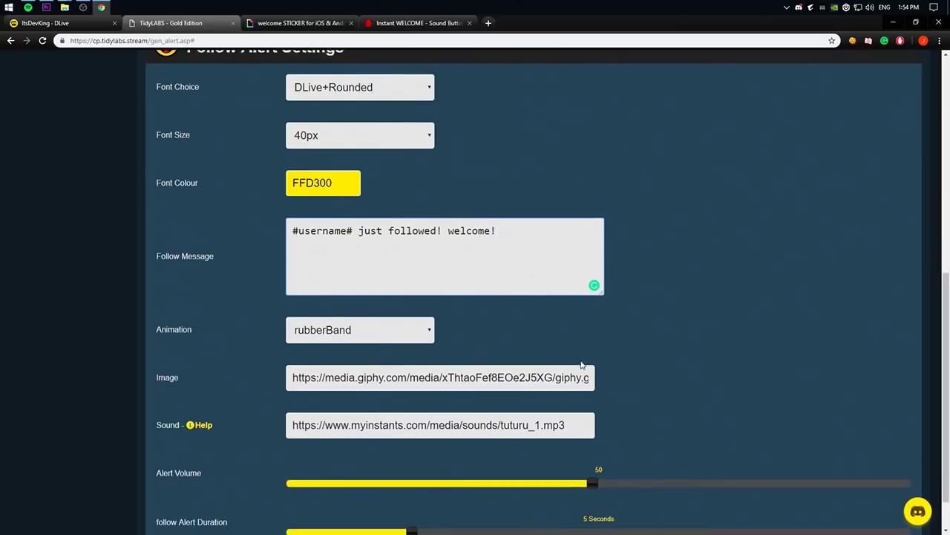
{"action": "left_click", "coordinate": [382, 329]}
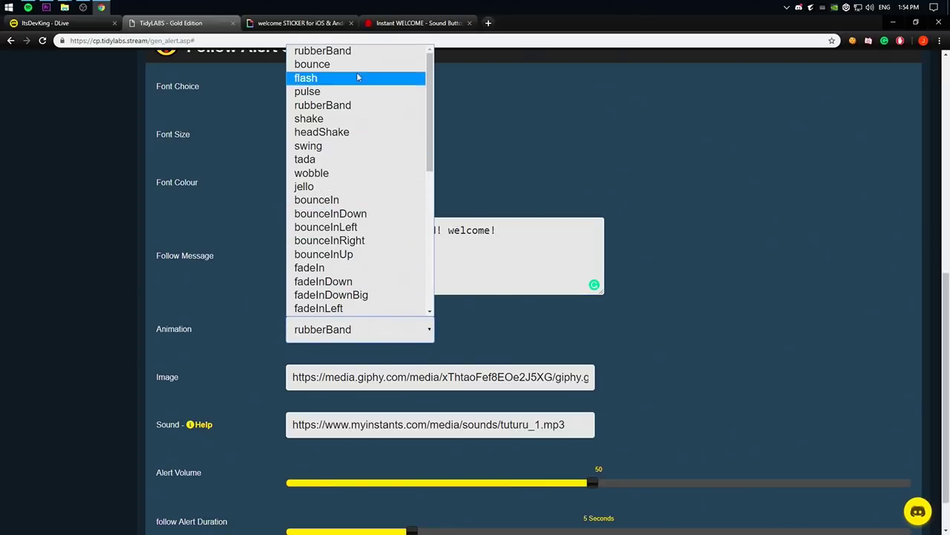
{"action": "left_click", "coordinate": [736, 292]}
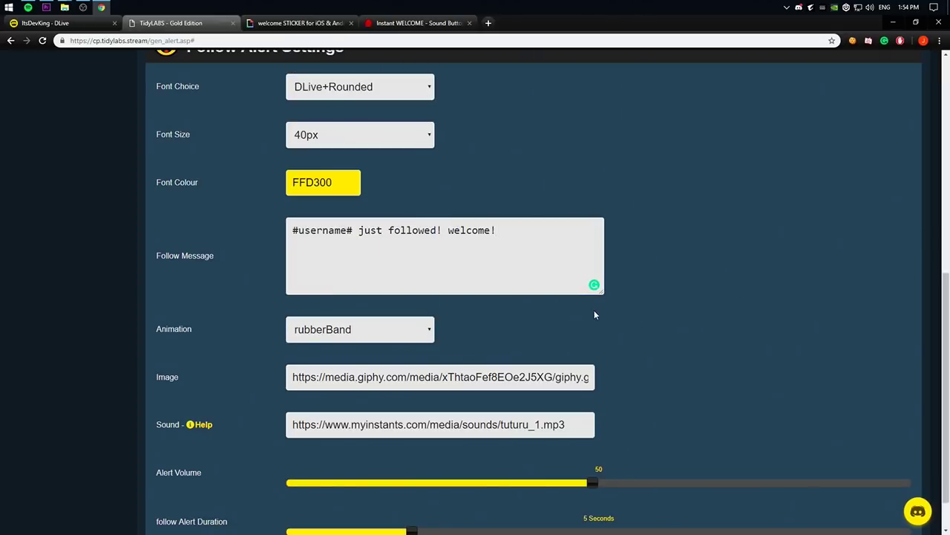
{"action": "scroll", "coordinate": [594, 314], "scroll_direction": "down", "scroll_amount": 1}
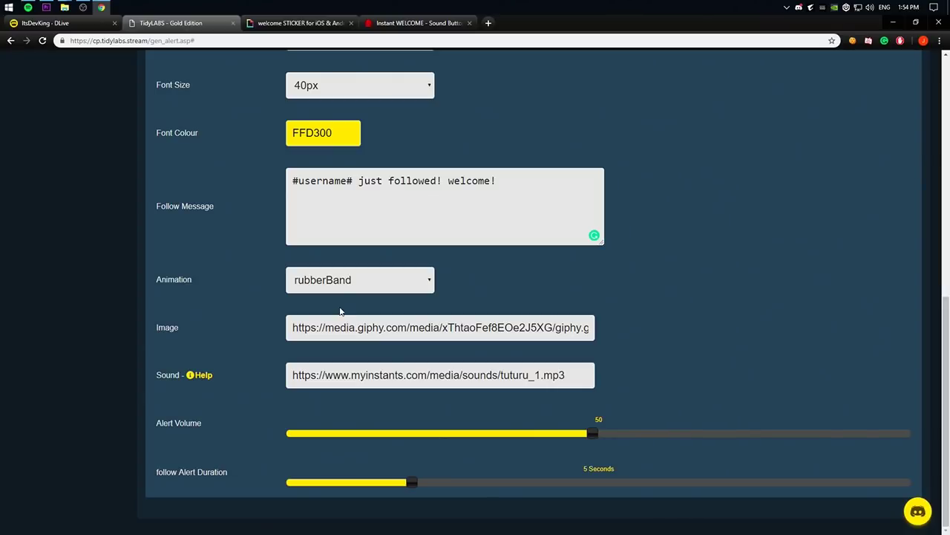
{"action": "left_click_drag", "start_coordinate": [358, 328], "coordinate": [407, 328]}
{"action": "key", "text": "ctrl+c"}
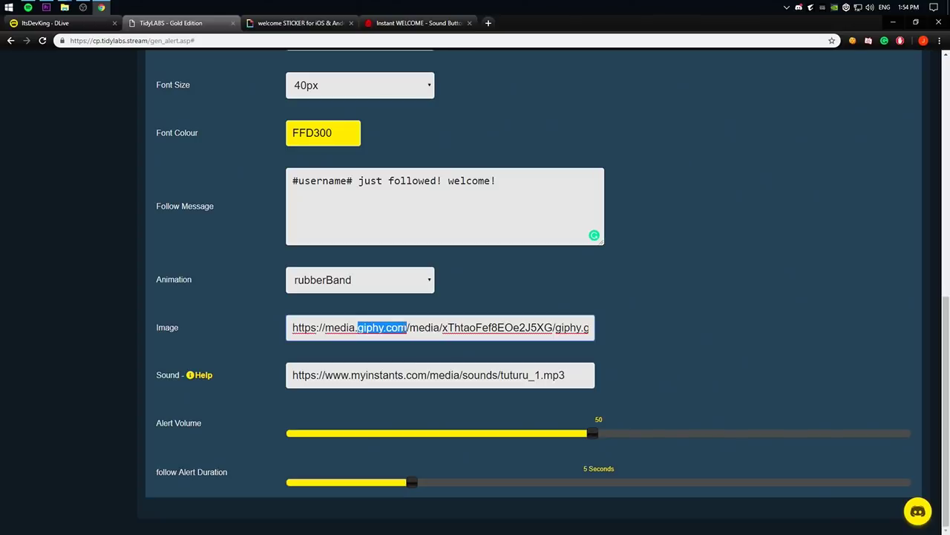
Load the Giphy home page in the Giphy tab.
{"action": "left_click", "coordinate": [301, 23]}
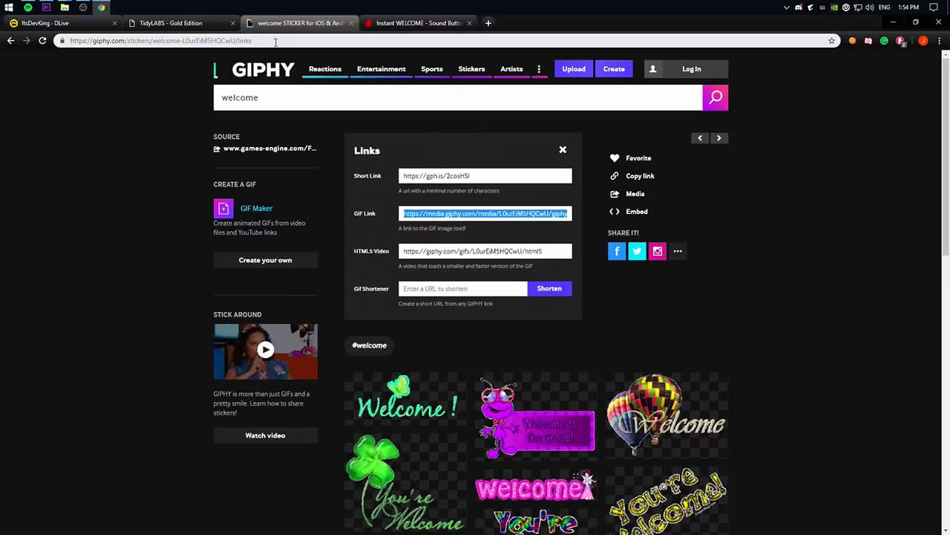
{"action": "left_click", "coordinate": [445, 41]}
{"action": "key", "text": "ctrl+v"}
{"action": "key", "text": "Return"}
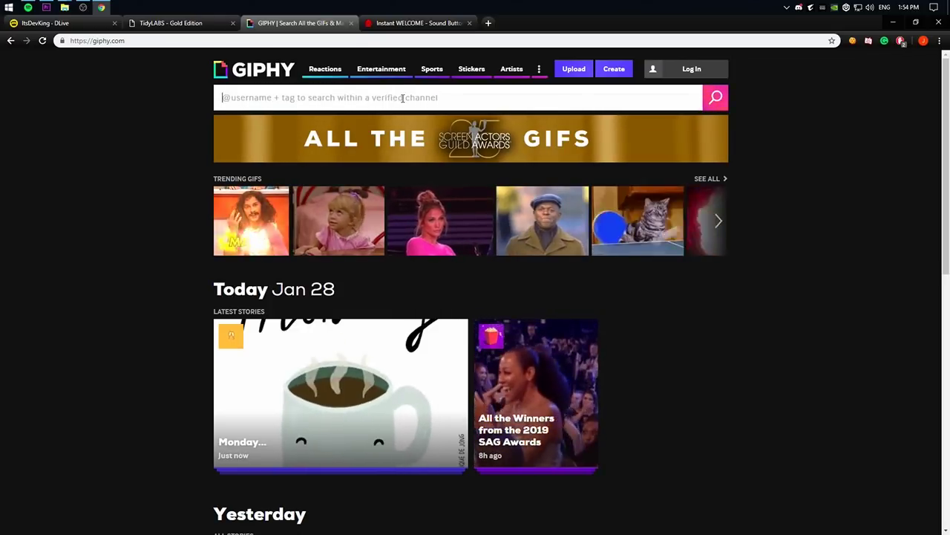
Search Giphy for 'welcome' and browse the GIF results.
{"action": "type", "text": "welcome"}
{"action": "key", "text": "Return"}
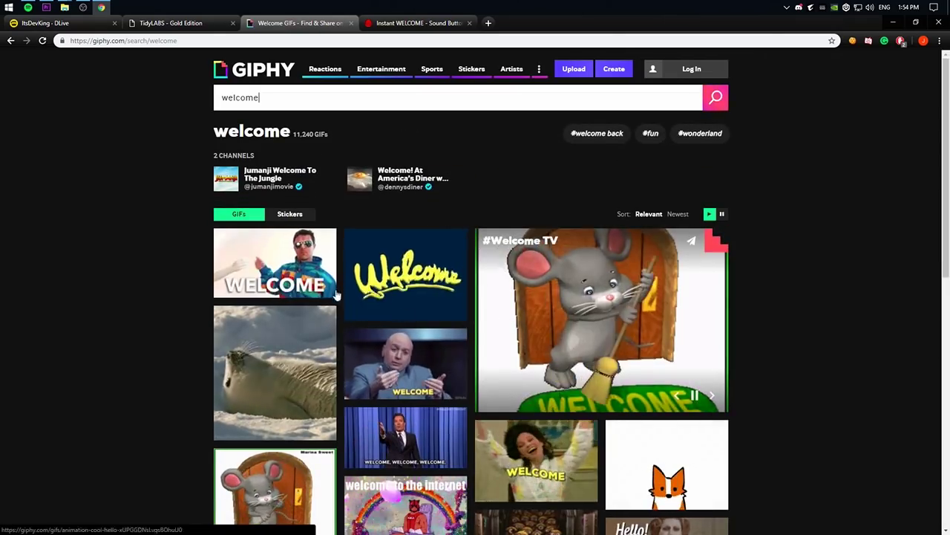
{"action": "scroll", "coordinate": [611, 167], "scroll_direction": "down", "scroll_amount": 5}
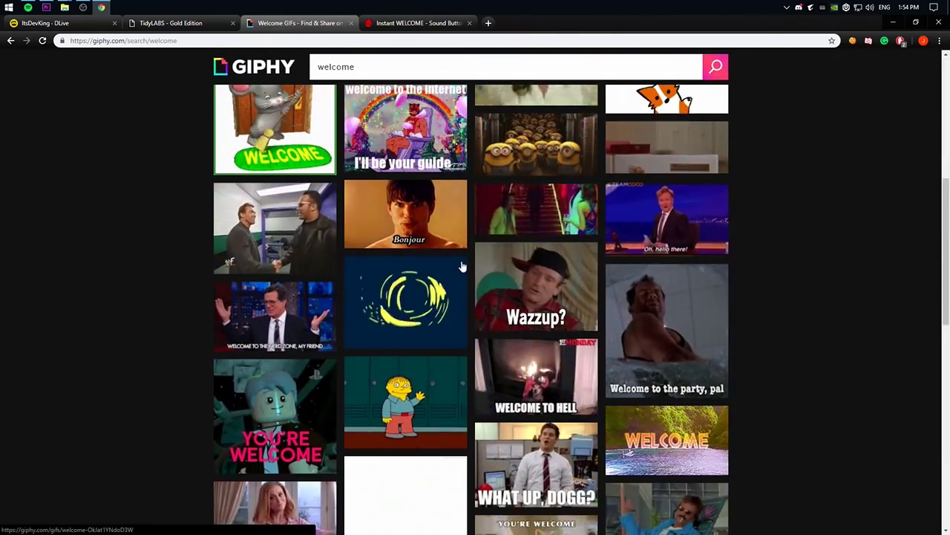
{"action": "scroll", "coordinate": [463, 265], "scroll_direction": "up", "scroll_amount": 2}
{"action": "scroll", "coordinate": [459, 266], "scroll_direction": "down", "scroll_amount": 5}
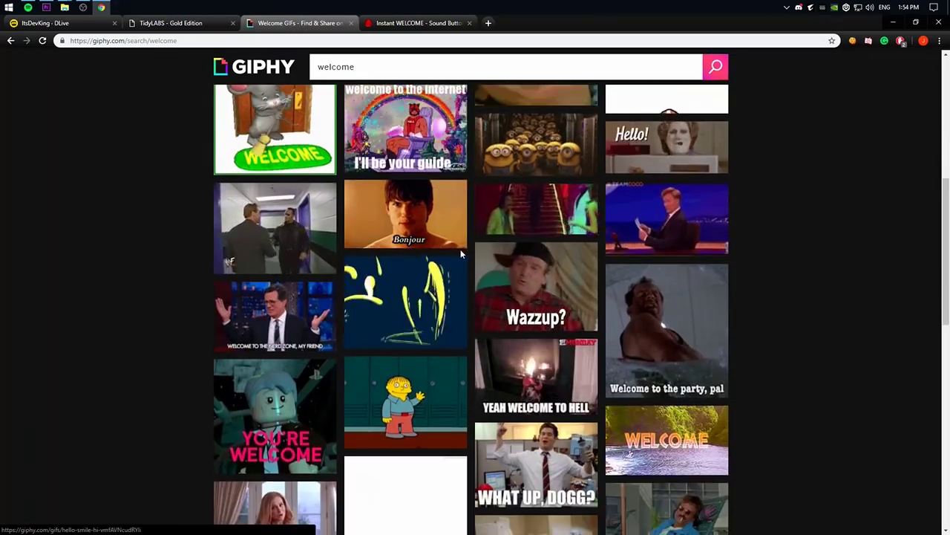
{"action": "scroll", "coordinate": [461, 253], "scroll_direction": "up", "scroll_amount": 10}
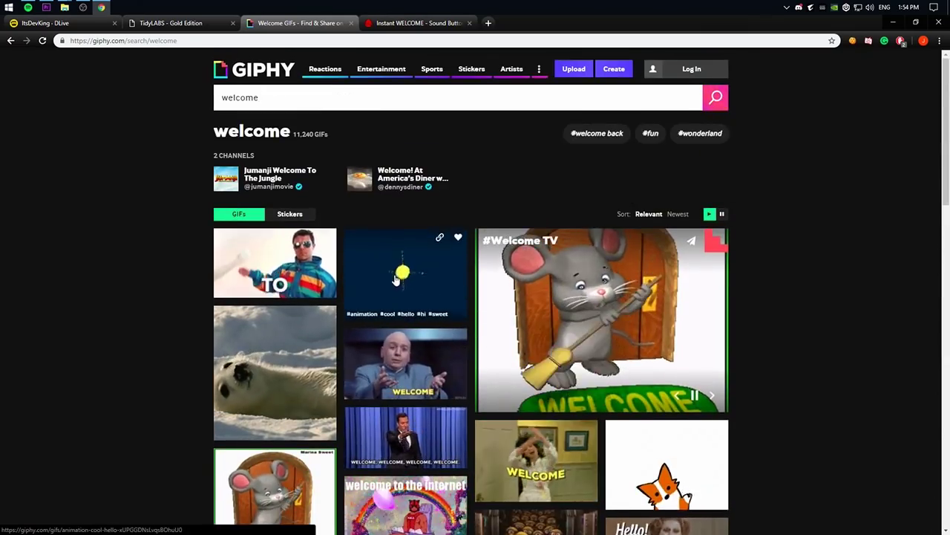
Go from a result's page to the 'welcome' sticker's page.
{"action": "left_click", "coordinate": [431, 271]}
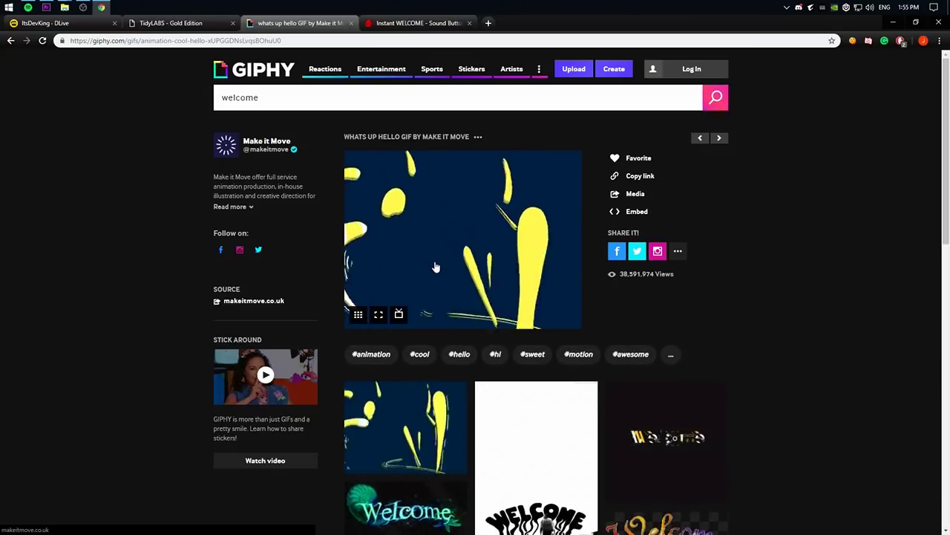
{"action": "scroll", "coordinate": [452, 271], "scroll_direction": "down", "scroll_amount": 3}
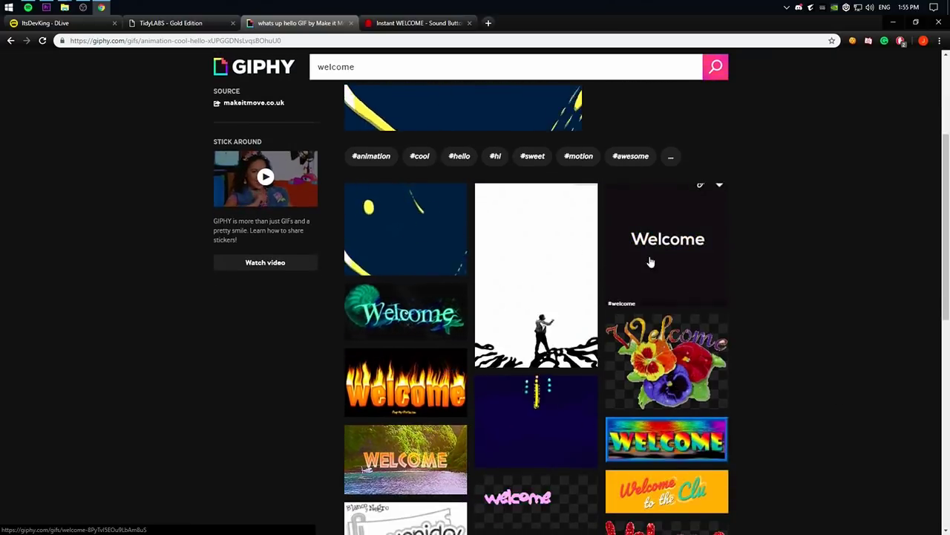
{"action": "scroll", "coordinate": [573, 349], "scroll_direction": "down", "scroll_amount": 1}
{"action": "left_click", "coordinate": [581, 381]}
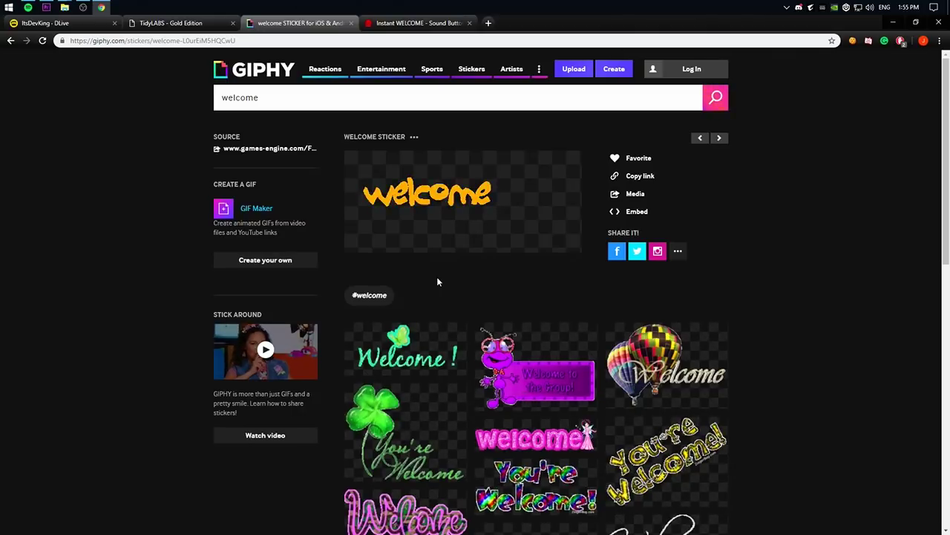
Copy the welcome sticker's direct GIF Link to the clipboard.
{"action": "mouse_move", "coordinate": [487, 245]}
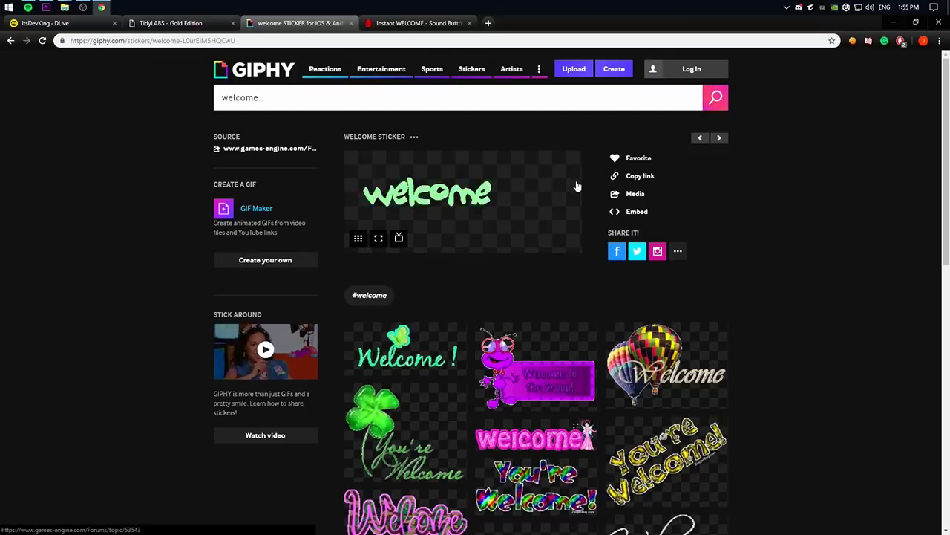
{"action": "left_click", "coordinate": [645, 177]}
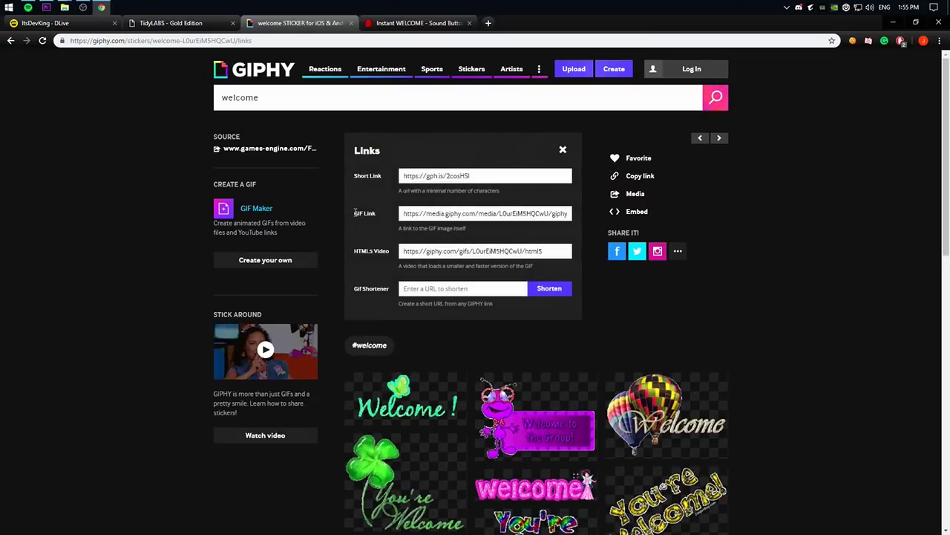
{"action": "left_click", "coordinate": [429, 214]}
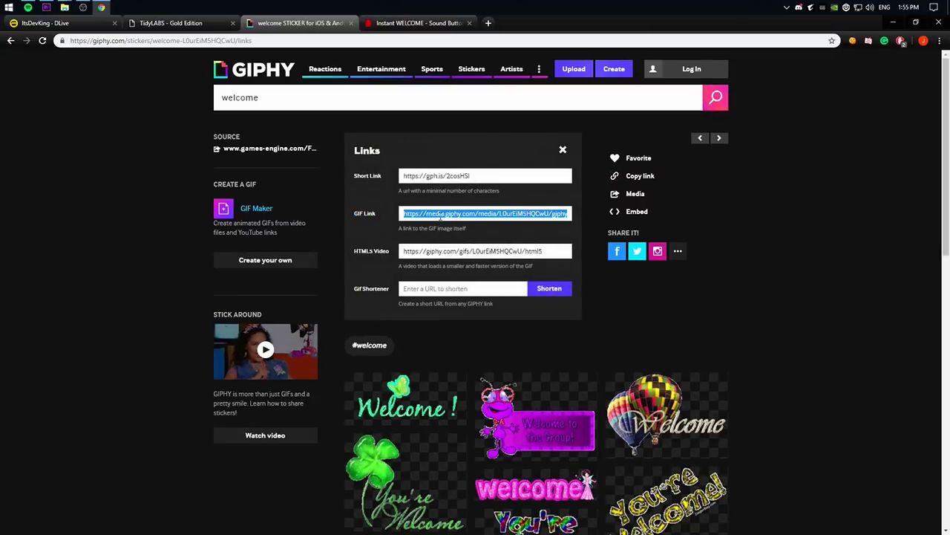
{"action": "left_click", "coordinate": [477, 217]}
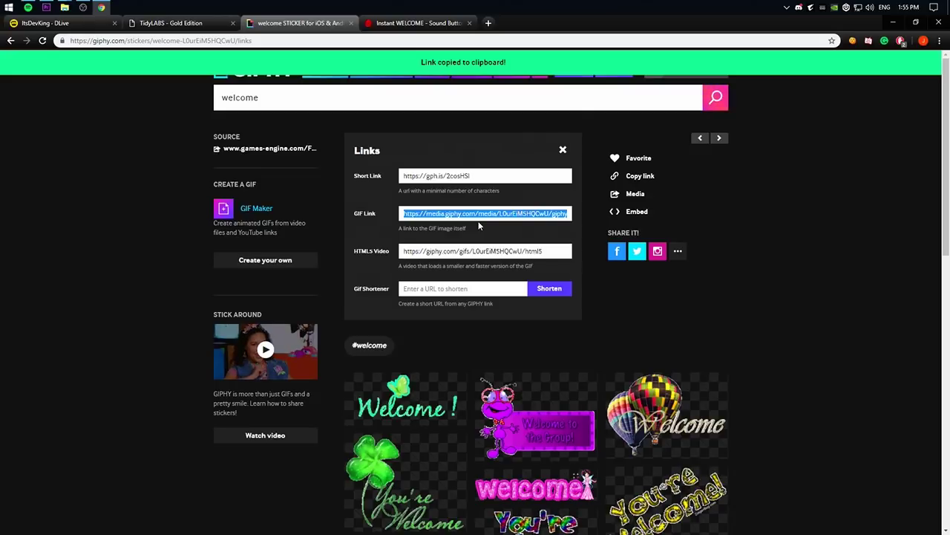
Replace the follow alert Image URL with the Giphy link ending L0urEiM5HQCwU/giphy.gif.
{"action": "left_click", "coordinate": [156, 23]}
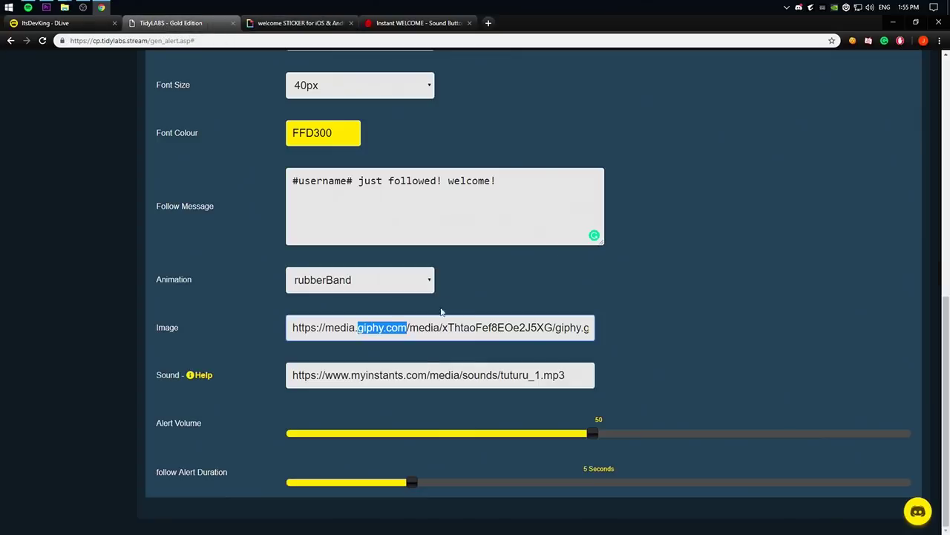
{"action": "double_click", "coordinate": [375, 328]}
{"action": "key", "text": "ctrl+a"}
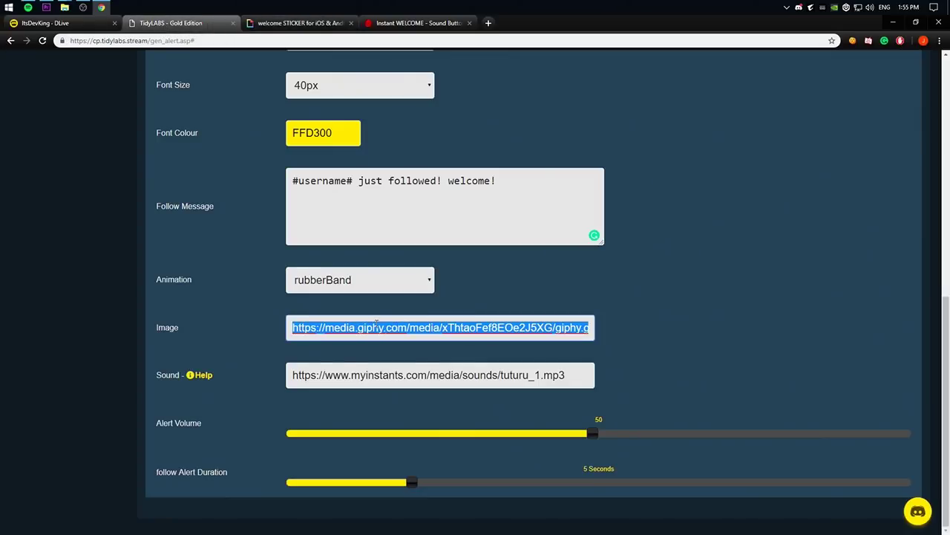
{"action": "key", "text": "BackSpace"}
{"action": "key", "text": "ctrl+v"}
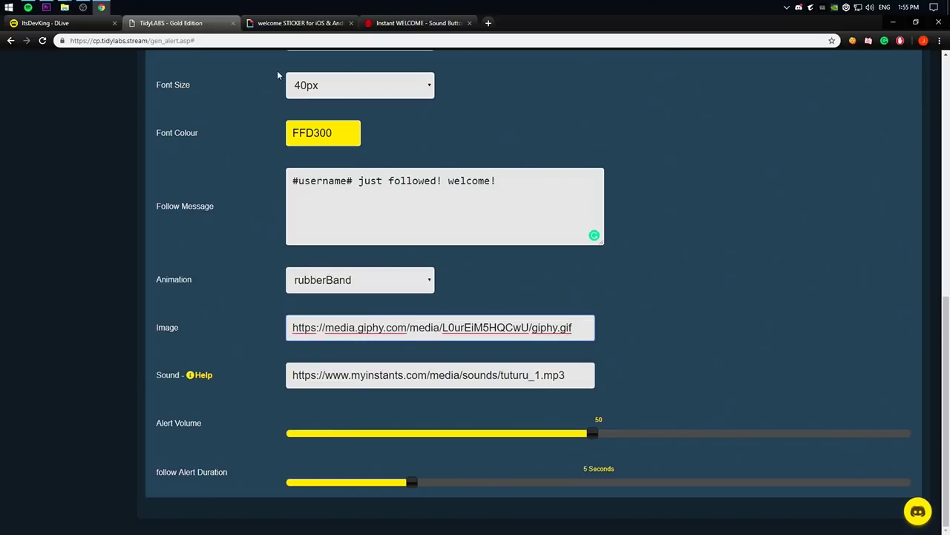
{"action": "left_click", "coordinate": [297, 23]}
{"action": "left_click", "coordinate": [175, 23]}
{"action": "left_click_drag", "start_coordinate": [352, 376], "coordinate": [428, 376]}
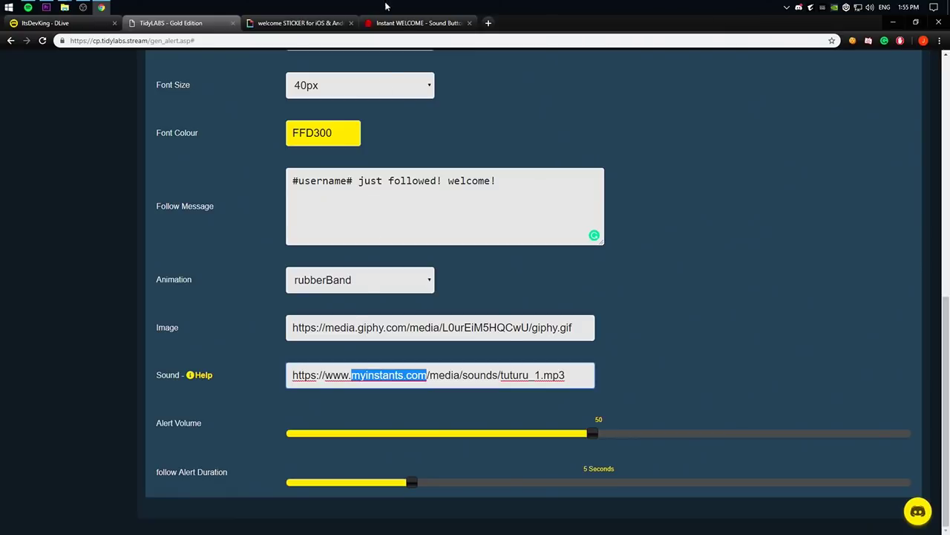
Close the old Myinstants welcome sound tab.
{"action": "left_click", "coordinate": [395, 27]}
{"action": "left_click", "coordinate": [287, 40]}
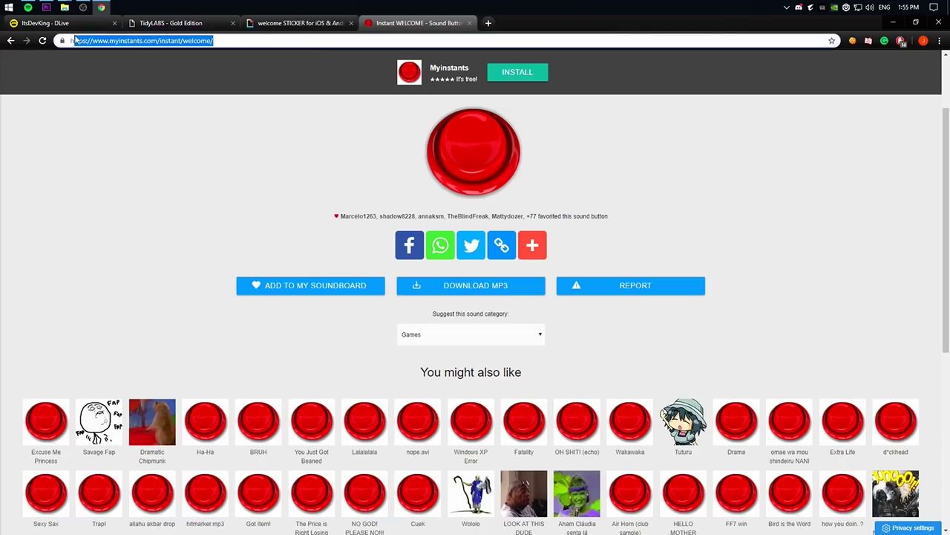
{"action": "type", "text": "myinstants.com"}
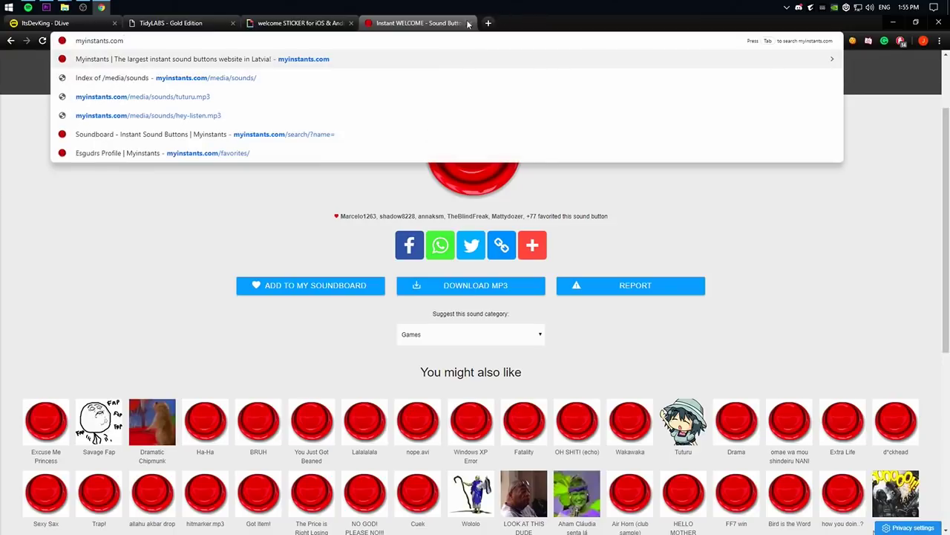
{"action": "left_click", "coordinate": [468, 23]}
In a new tab, go to myinstants.com and search for 'welcome' sounds.
{"action": "left_click", "coordinate": [371, 23]}
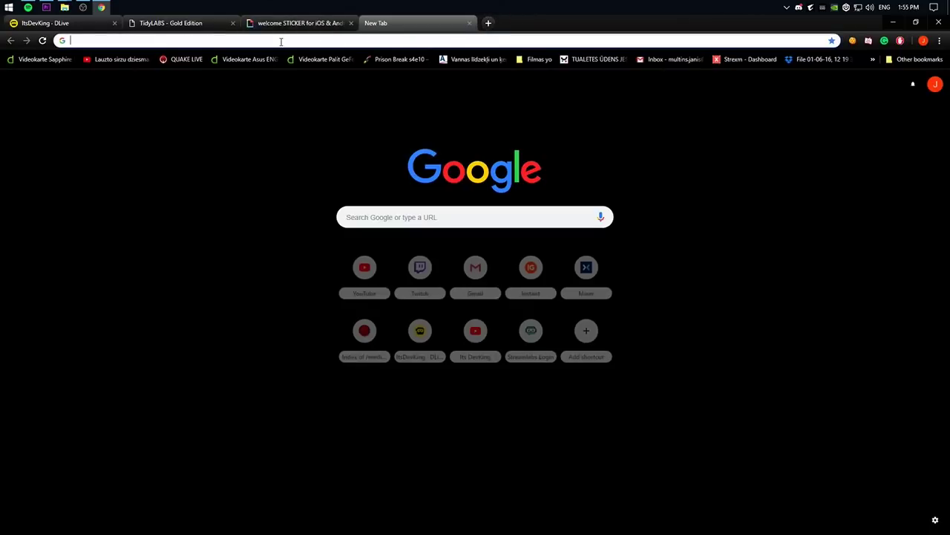
{"action": "type", "text": "myinstants.com"}
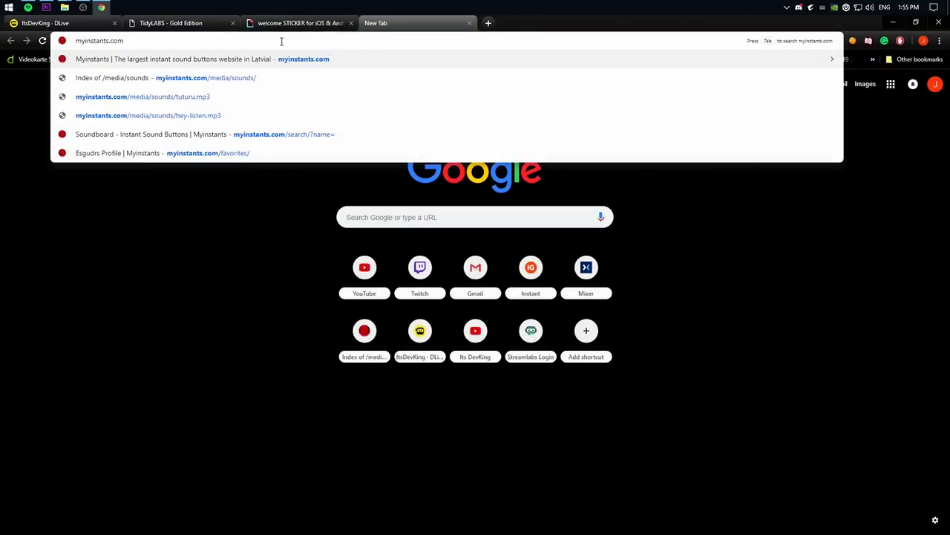
{"action": "key", "text": "Return"}
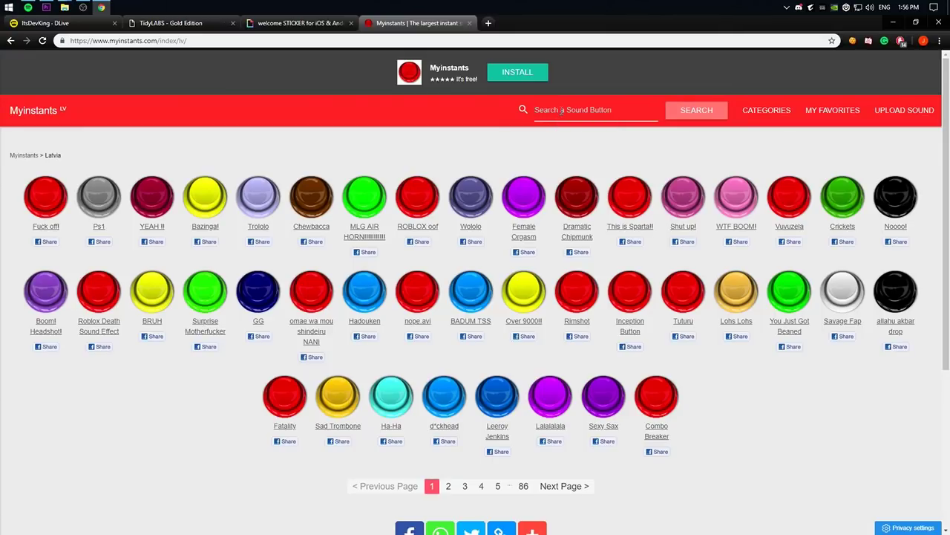
{"action": "type", "text": "welcome"}
{"action": "key", "text": "Return"}
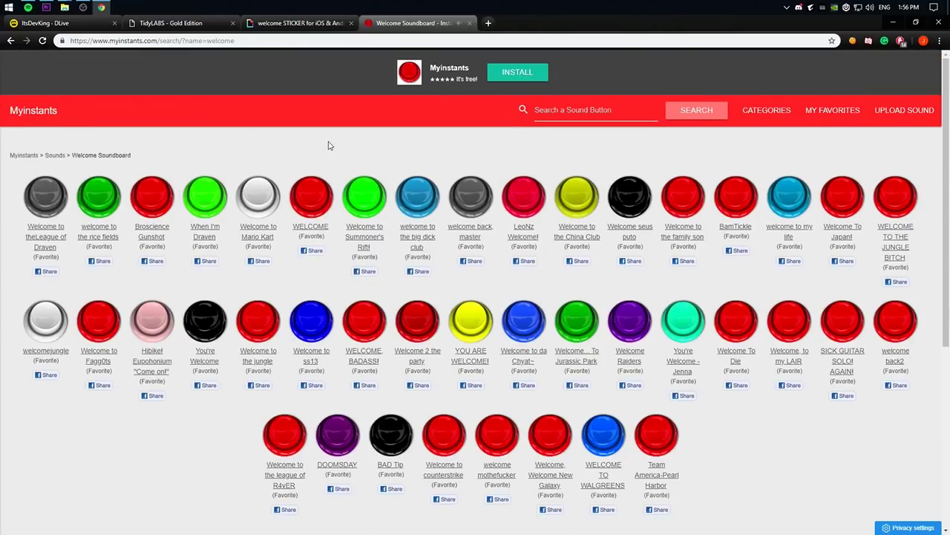
Copy the WELCOME sound's Download MP3 link address, then return to TidyLabs.
{"action": "left_click", "coordinate": [315, 201]}
{"action": "left_click", "coordinate": [313, 227]}
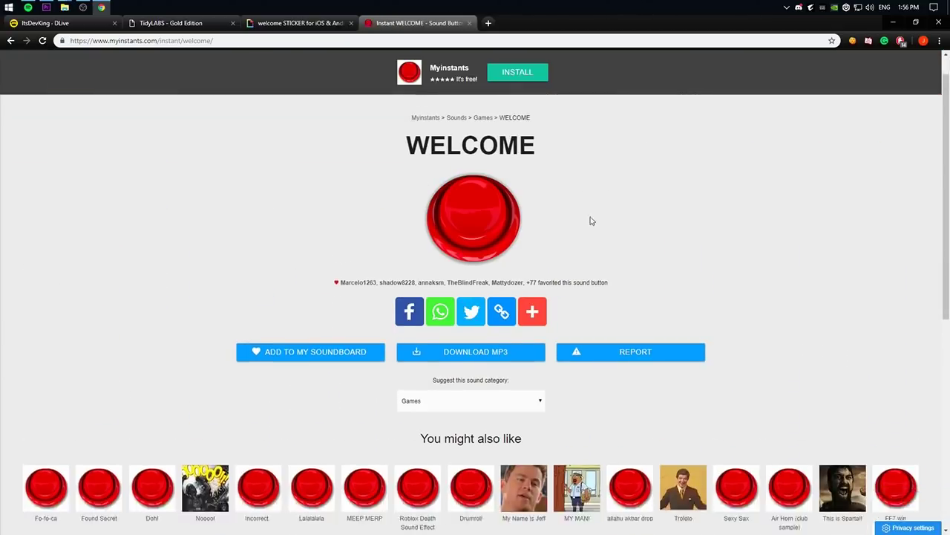
{"action": "scroll", "coordinate": [592, 220], "scroll_direction": "down", "scroll_amount": 1}
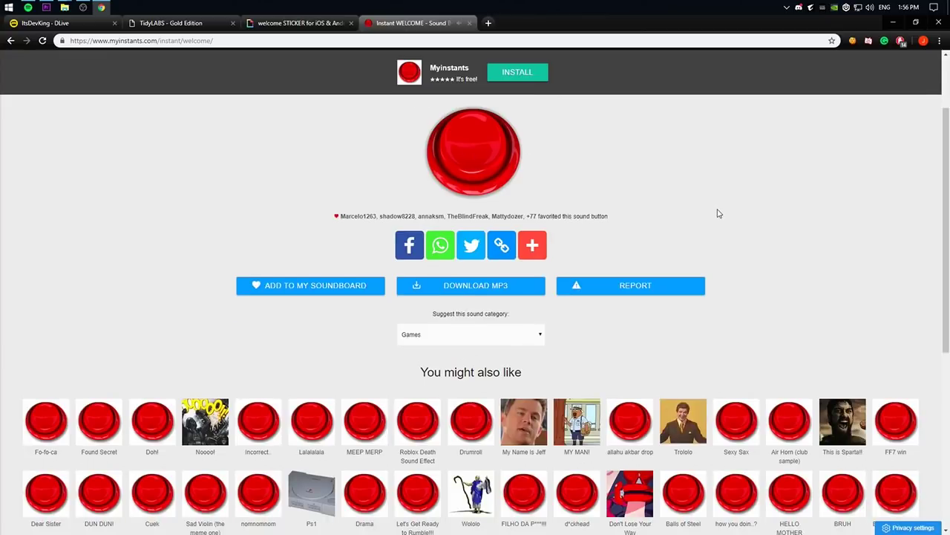
{"action": "scroll", "coordinate": [693, 213], "scroll_direction": "up", "scroll_amount": 1}
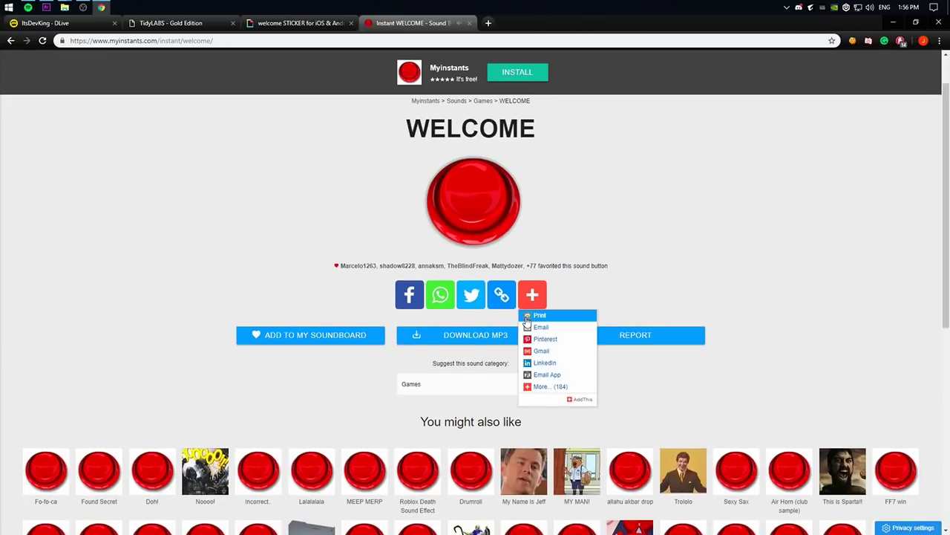
{"action": "right_click", "coordinate": [480, 342]}
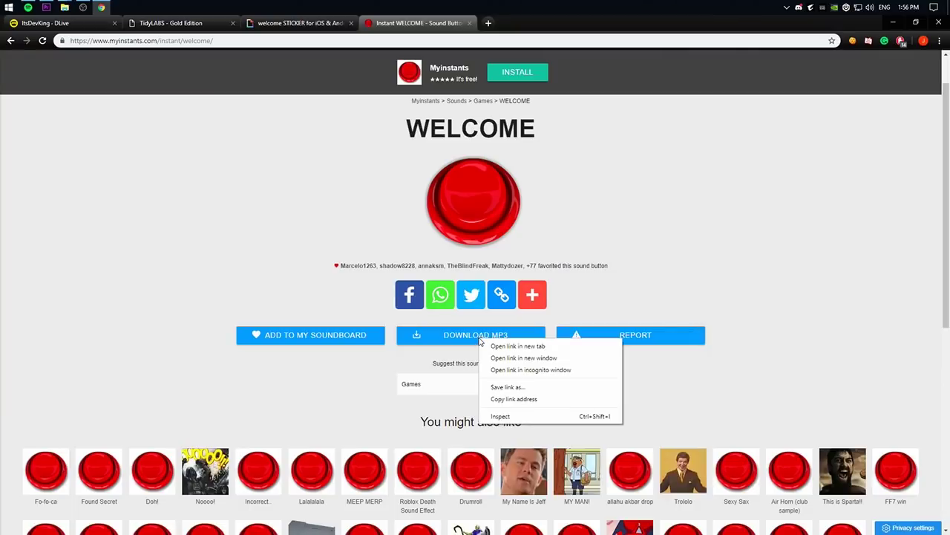
{"action": "left_click", "coordinate": [506, 401]}
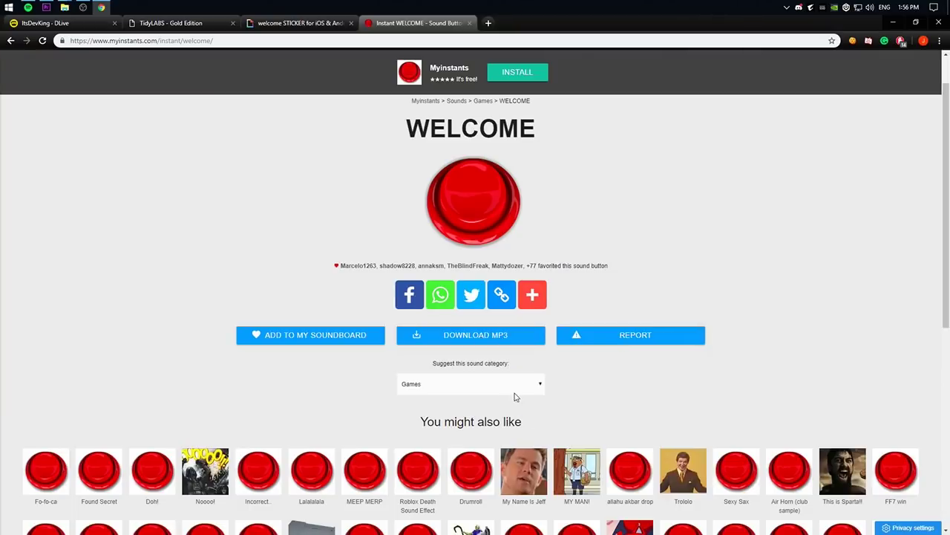
{"action": "left_click", "coordinate": [182, 23]}
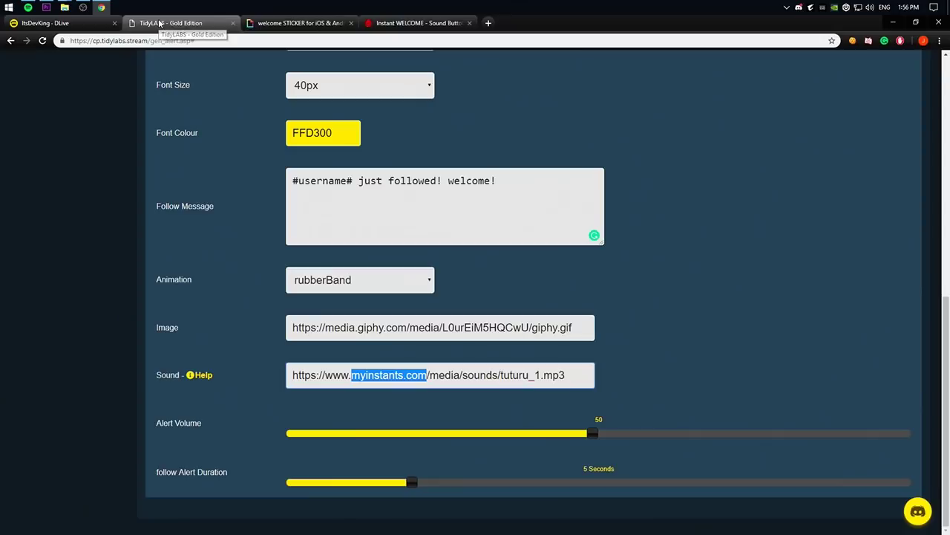
Replace the tuturu Sound URL with the Myinstants welcome.mp3 link and set volume to 50%.
{"action": "left_click", "coordinate": [348, 369]}
{"action": "key", "text": "ctrl+a"}
{"action": "key", "text": "BackSpace"}
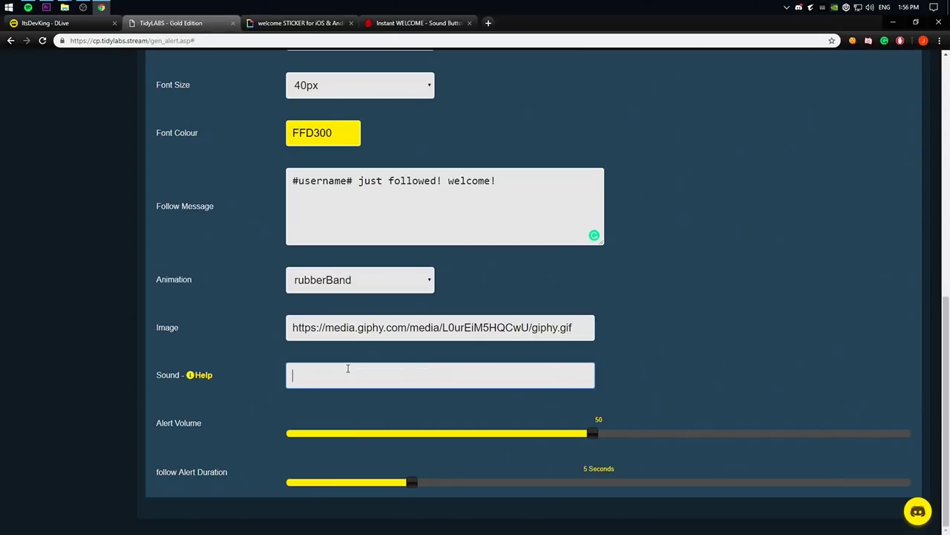
{"action": "key", "text": "ctrl+v"}
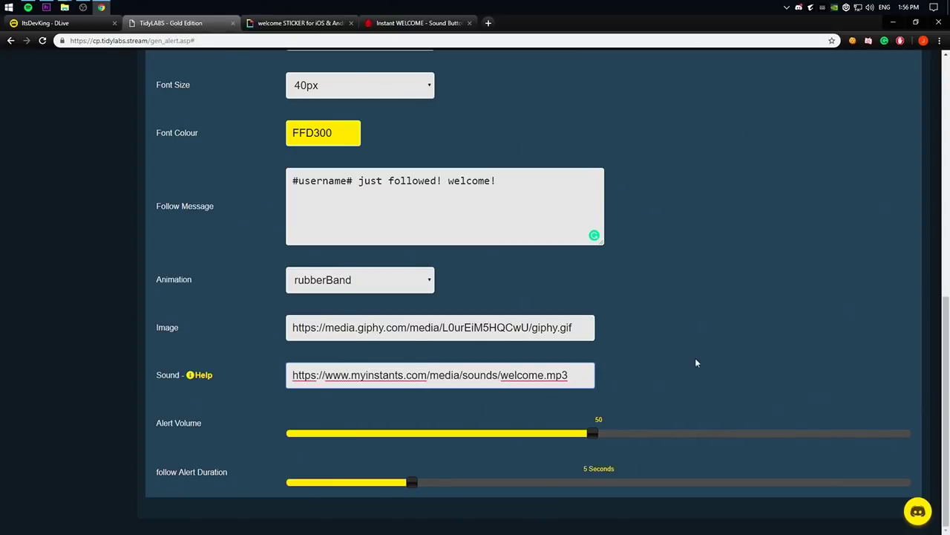
{"action": "left_click", "coordinate": [687, 371]}
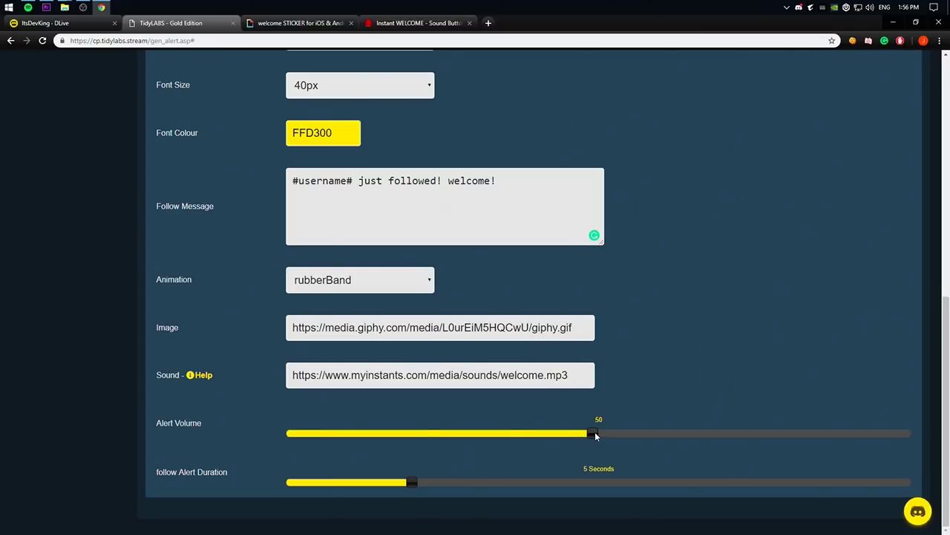
{"action": "mouse_move", "coordinate": [595, 431]}
{"action": "left_mouse_down"}
{"action": "mouse_move", "coordinate": [912, 434]}
{"action": "mouse_move", "coordinate": [607, 436]}
{"action": "left_mouse_up"}
Save the follow alert customisation from the Save Changes panel.
{"action": "scroll", "coordinate": [654, 335], "scroll_direction": "up", "scroll_amount": 2}
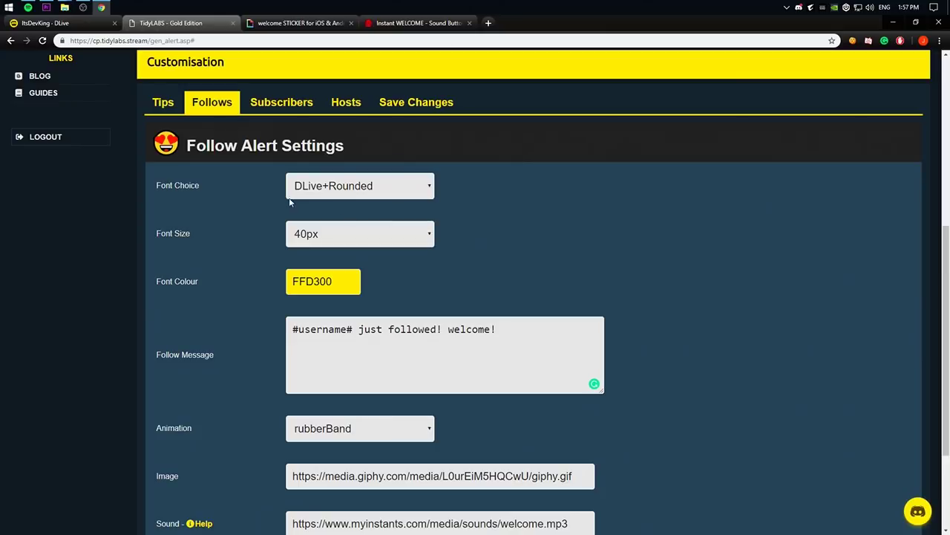
{"action": "scroll", "coordinate": [332, 235], "scroll_direction": "down", "scroll_amount": 2}
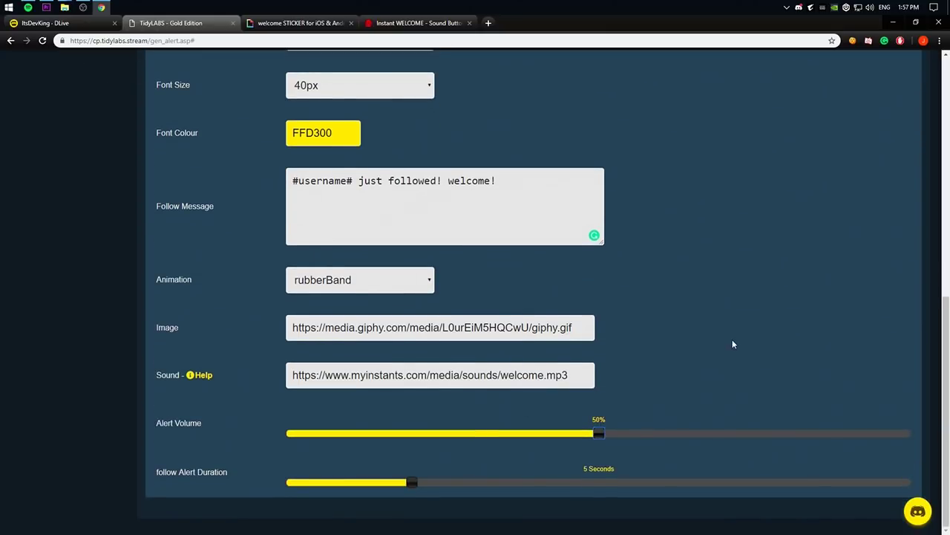
{"action": "scroll", "coordinate": [733, 344], "scroll_direction": "up", "scroll_amount": 6}
{"action": "scroll", "coordinate": [539, 353], "scroll_direction": "down", "scroll_amount": 2}
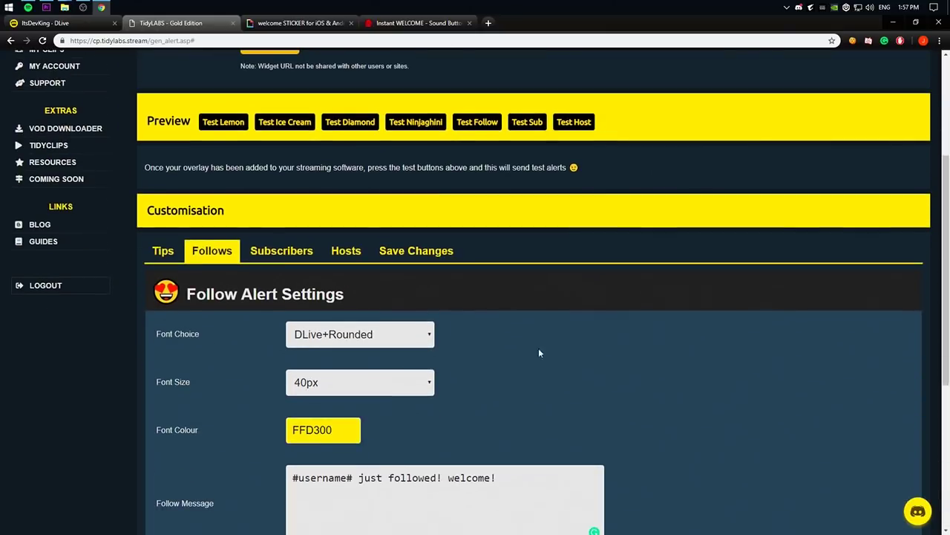
{"action": "left_click", "coordinate": [406, 252]}
{"action": "scroll", "coordinate": [531, 290], "scroll_direction": "down", "scroll_amount": 1}
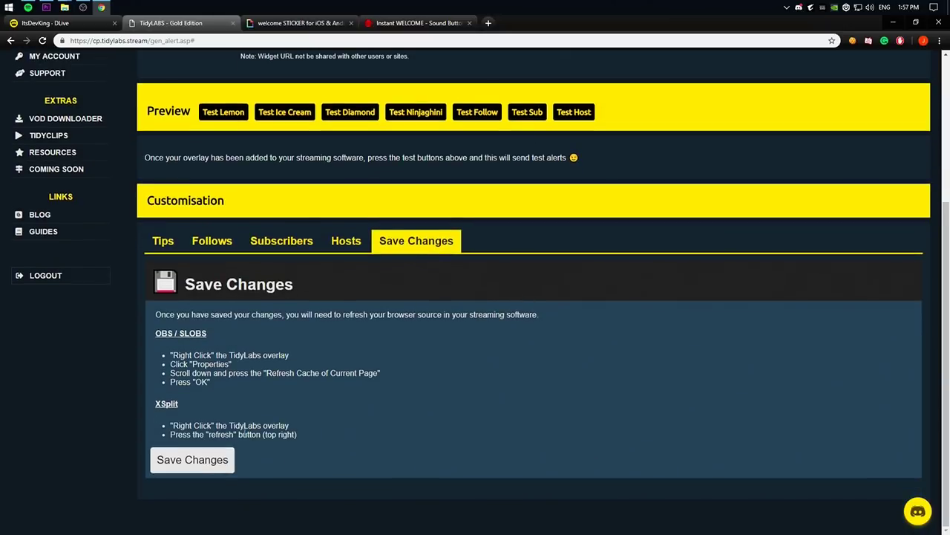
{"action": "left_click", "coordinate": [192, 458]}
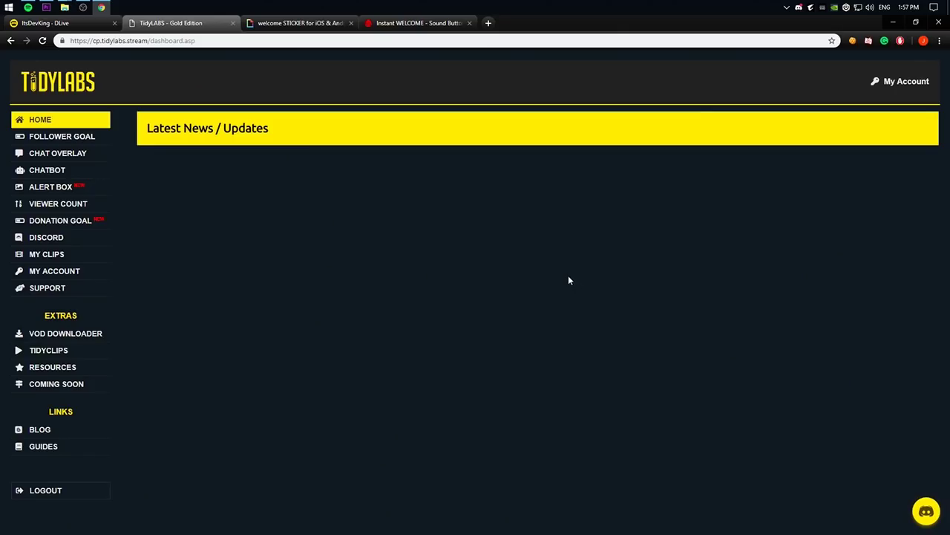
Reopen Alert Box and scroll to the follow settings with the old giphy image and tuturu_1.mp3.
{"action": "left_click", "coordinate": [50, 186]}
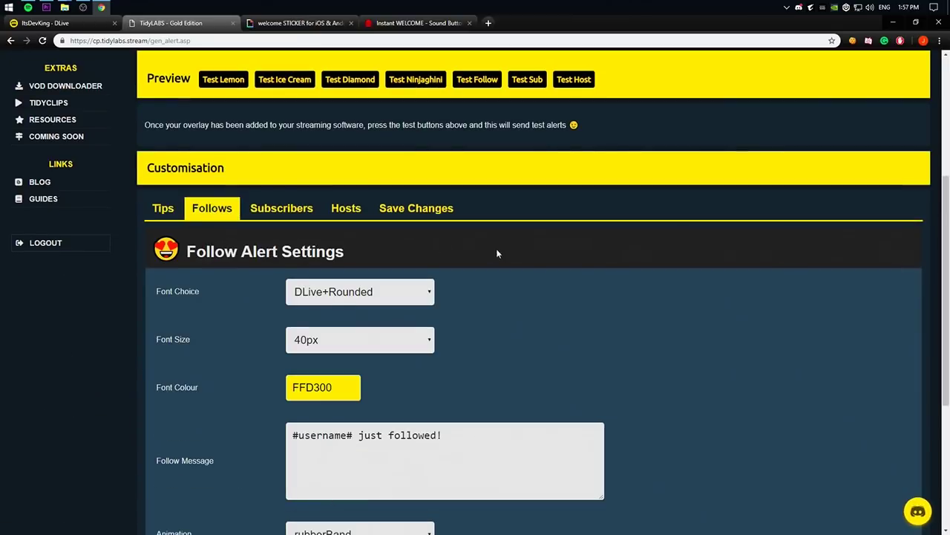
{"action": "scroll", "coordinate": [512, 241], "scroll_direction": "down", "scroll_amount": 4}
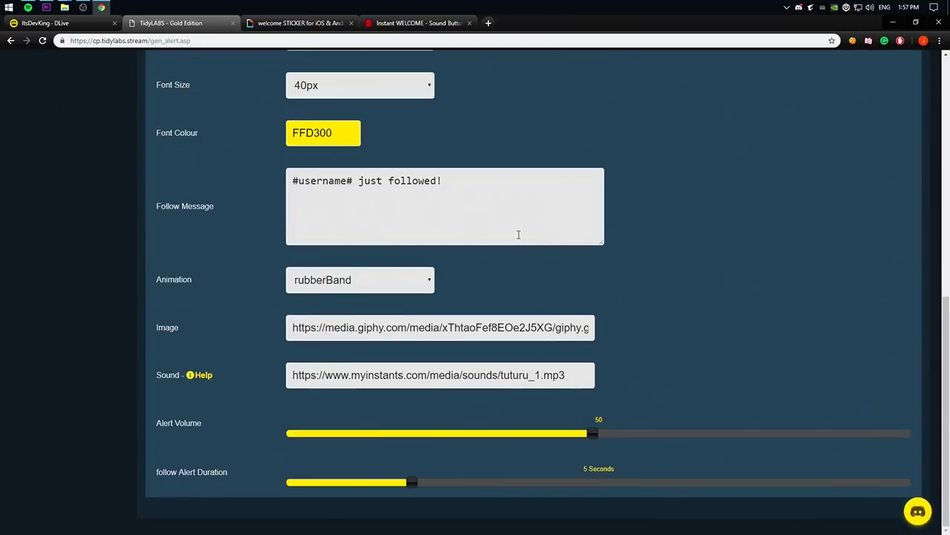
{"action": "scroll", "coordinate": [479, 197], "scroll_direction": "up", "scroll_amount": 5}
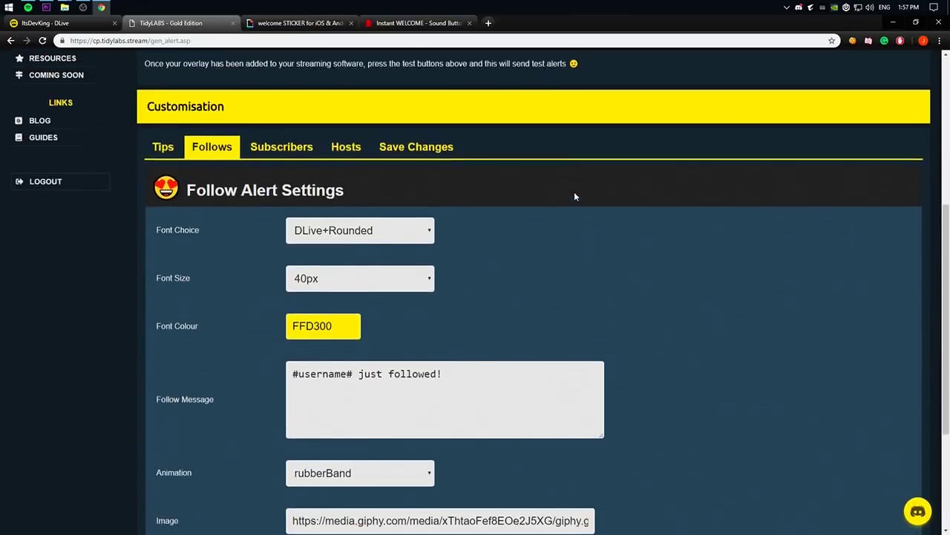
{"action": "scroll", "coordinate": [577, 198], "scroll_direction": "up", "scroll_amount": 3}
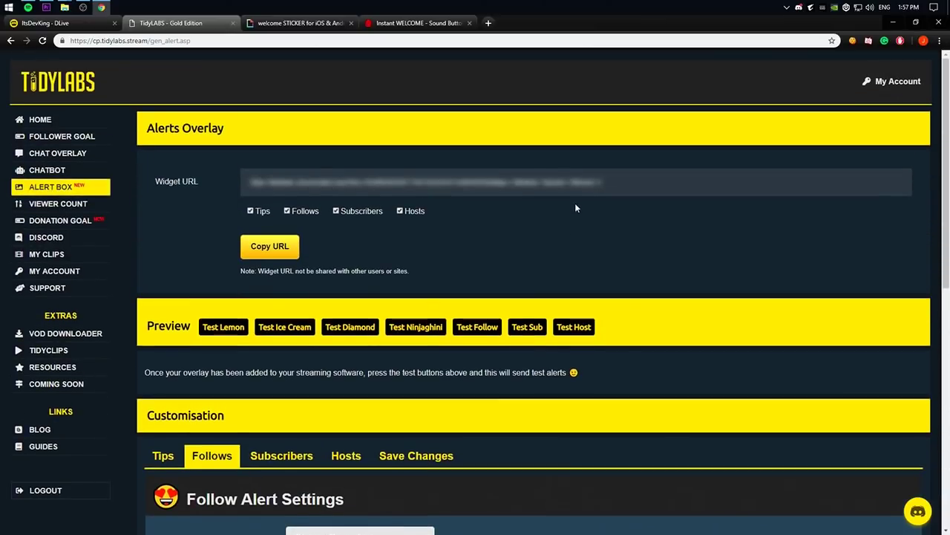
{"action": "scroll", "coordinate": [589, 216], "scroll_direction": "down", "scroll_amount": 4}
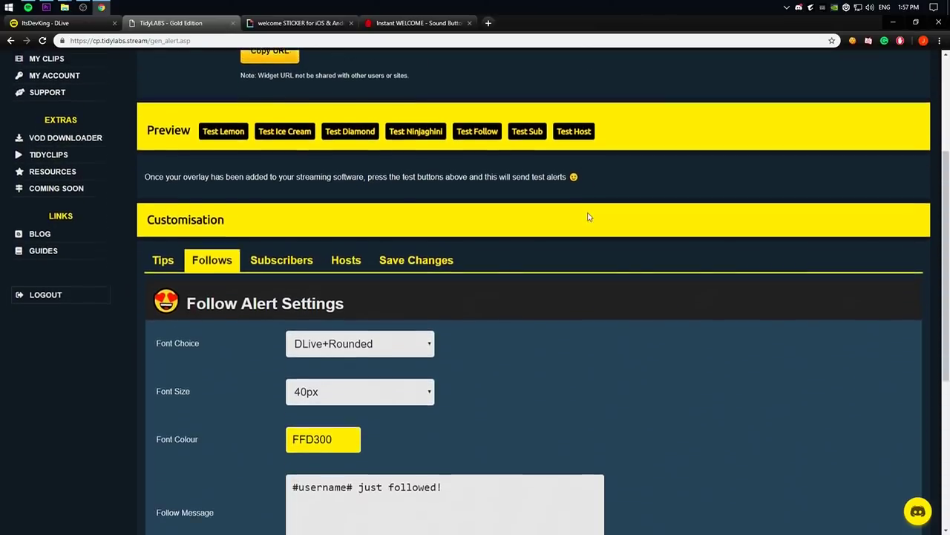
{"action": "scroll", "coordinate": [583, 211], "scroll_direction": "up", "scroll_amount": 2}
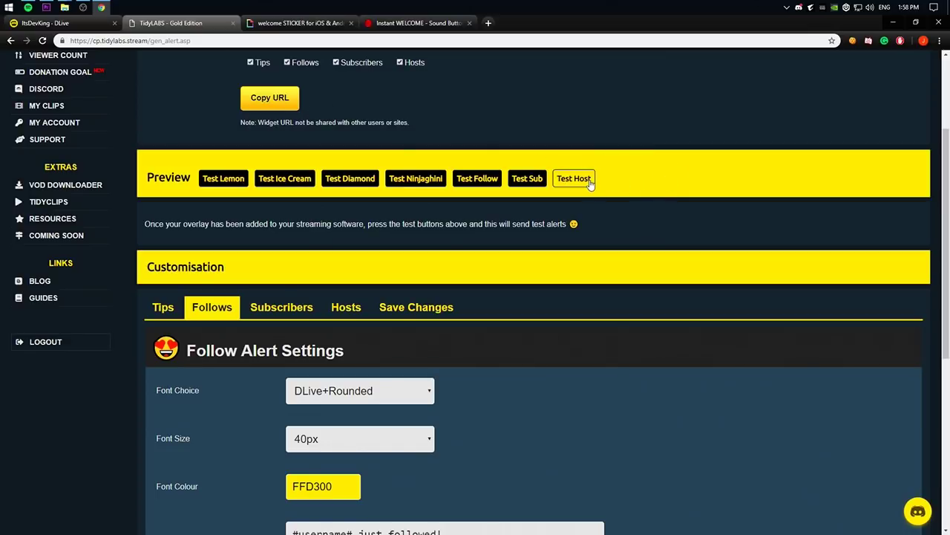
{"action": "scroll", "coordinate": [587, 172], "scroll_direction": "down", "scroll_amount": 3}
{"action": "scroll", "coordinate": [582, 192], "scroll_direction": "down", "scroll_amount": 3}
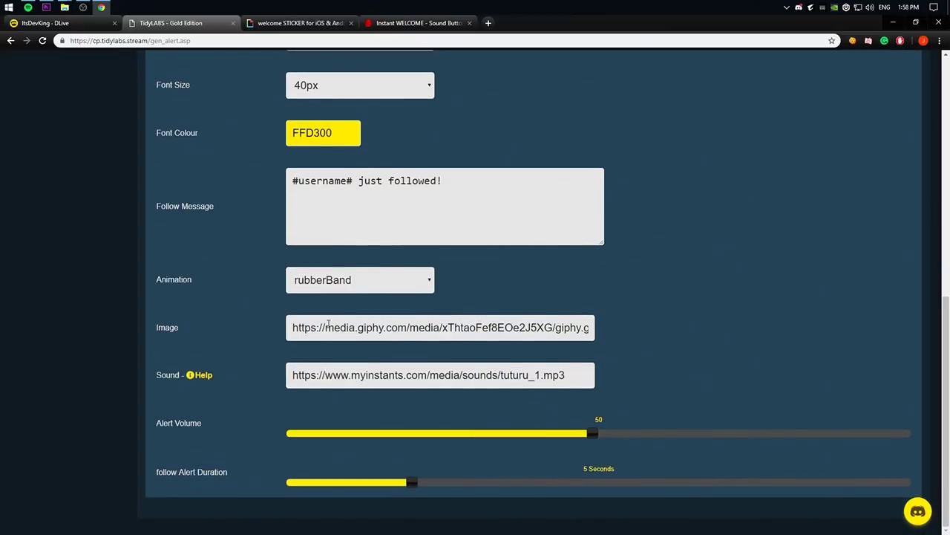
Replace the follow alert's Image URL with the copied Giphy welcome GIF link.
{"action": "left_click_drag", "start_coordinate": [328, 327], "coordinate": [593, 327]}
{"action": "double_click", "coordinate": [490, 327]}
{"action": "left_click", "coordinate": [300, 23]}
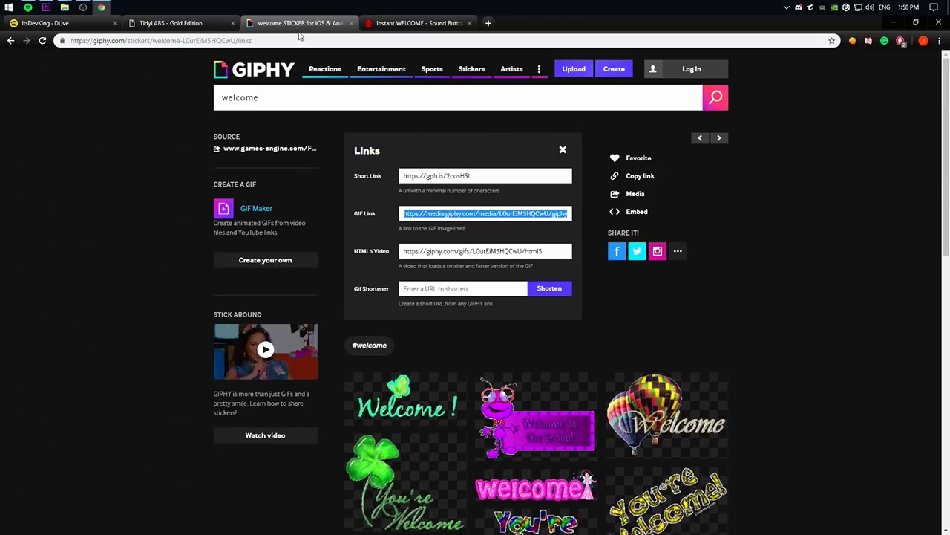
{"action": "left_click", "coordinate": [446, 216]}
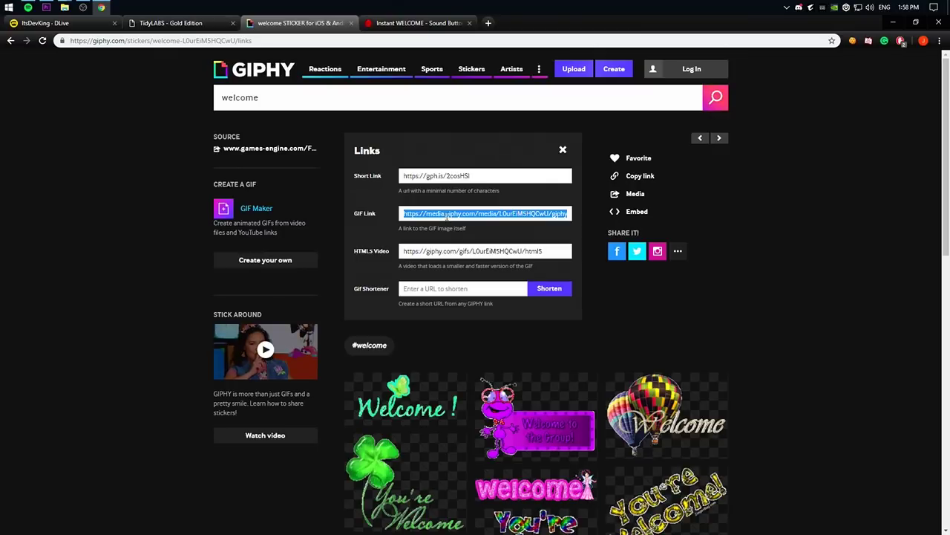
{"action": "left_click", "coordinate": [188, 24]}
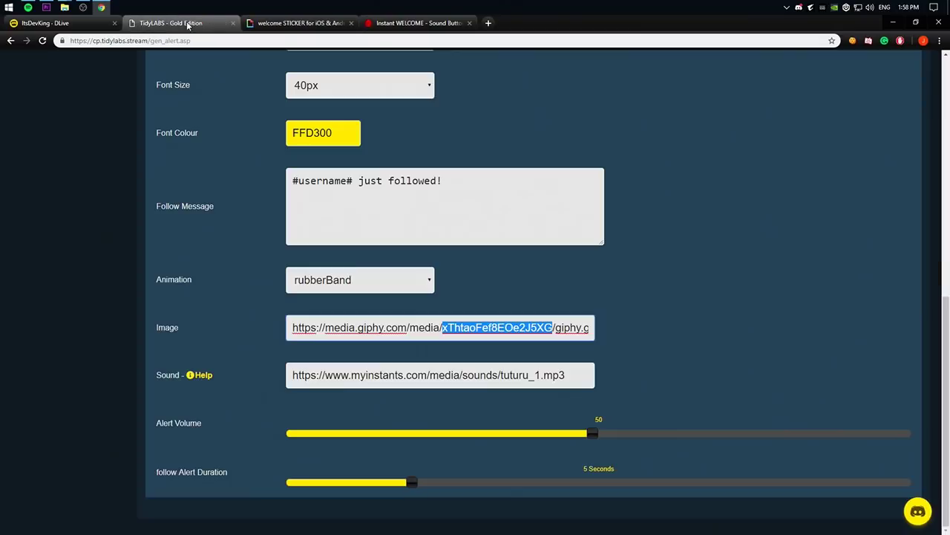
{"action": "left_click", "coordinate": [409, 328]}
{"action": "key", "text": "ctrl+a"}
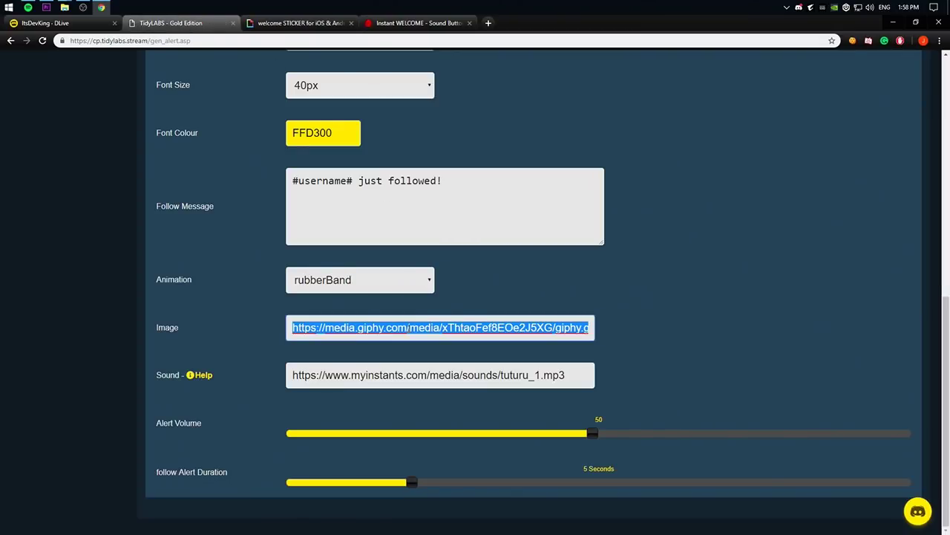
{"action": "key", "text": "ctrl+v"}
Replace the follow alert's Sound URL with the Myinstants welcome.mp3 link.
{"action": "left_click", "coordinate": [416, 23]}
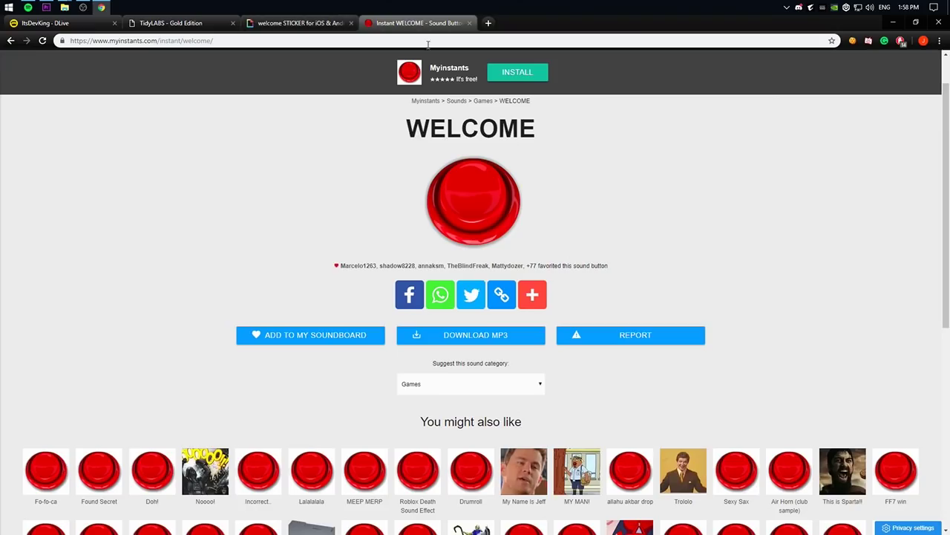
{"action": "right_click", "coordinate": [473, 338]}
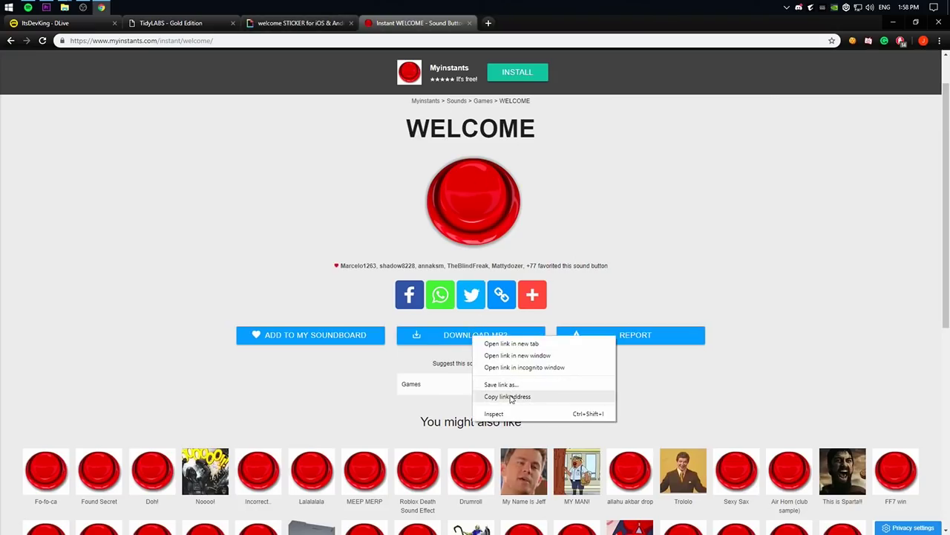
{"action": "left_click", "coordinate": [513, 395]}
{"action": "left_click", "coordinate": [175, 23]}
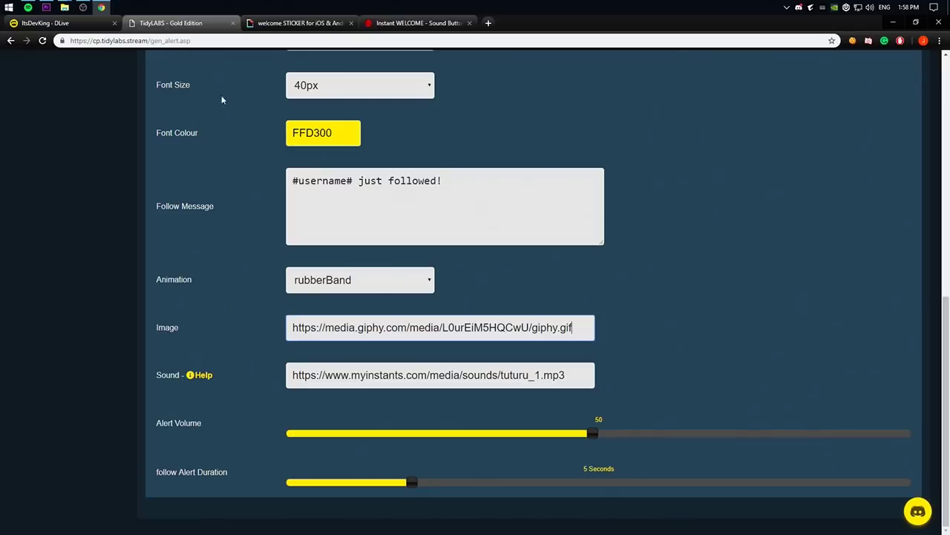
{"action": "left_click", "coordinate": [372, 375]}
{"action": "double_click", "coordinate": [375, 375]}
{"action": "left_click", "coordinate": [375, 375]}
{"action": "double_click", "coordinate": [377, 375]}
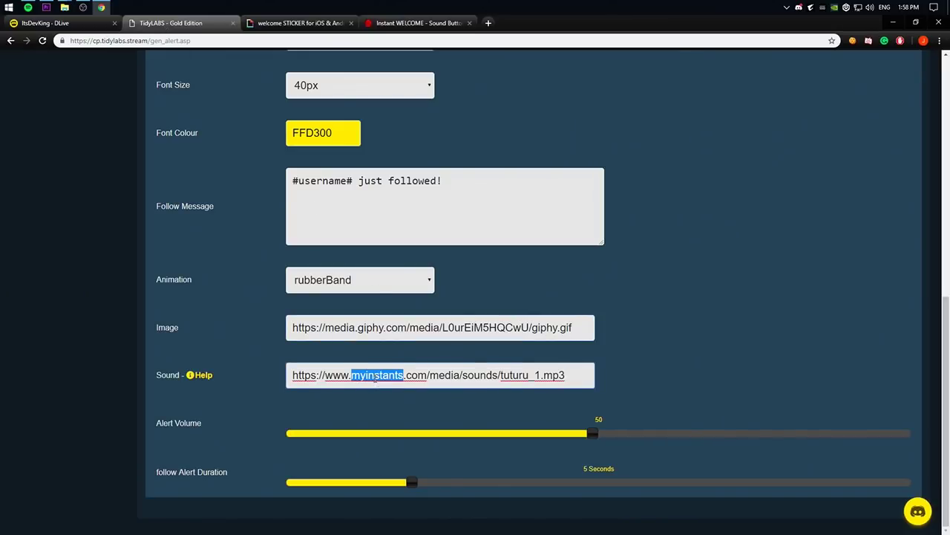
{"action": "key", "text": "ctrl+a"}
{"action": "key", "text": "BackSpace"}
{"action": "key", "text": "ctrl+v"}
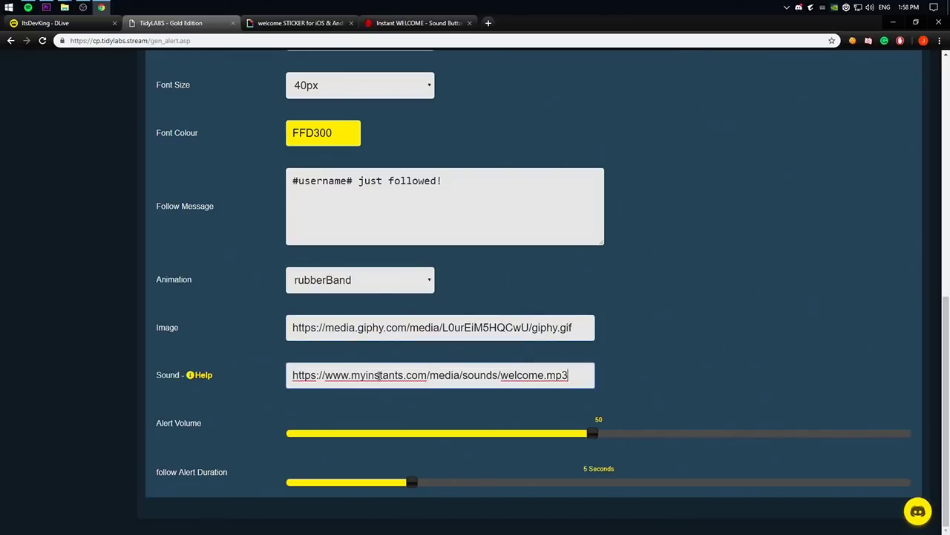
Save the updated follow alert settings from the Save Changes panel.
{"action": "scroll", "coordinate": [687, 287], "scroll_direction": "up", "scroll_amount": 5}
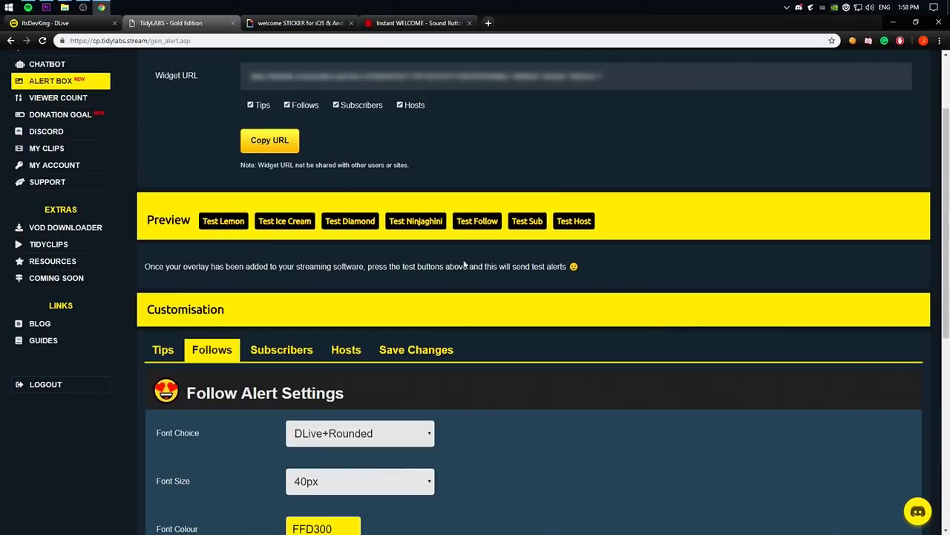
{"action": "left_click", "coordinate": [414, 349]}
{"action": "scroll", "coordinate": [578, 359], "scroll_direction": "down", "scroll_amount": 1}
{"action": "left_click", "coordinate": [193, 479]}
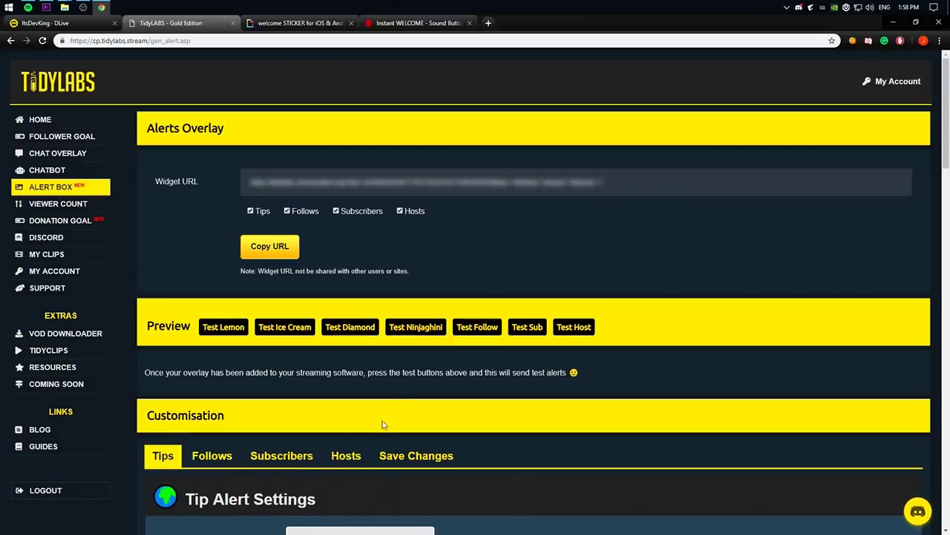
Place Chrome beside OBS and send a Test Follow alert to the OBS preview.
{"action": "double_click", "coordinate": [534, 17]}
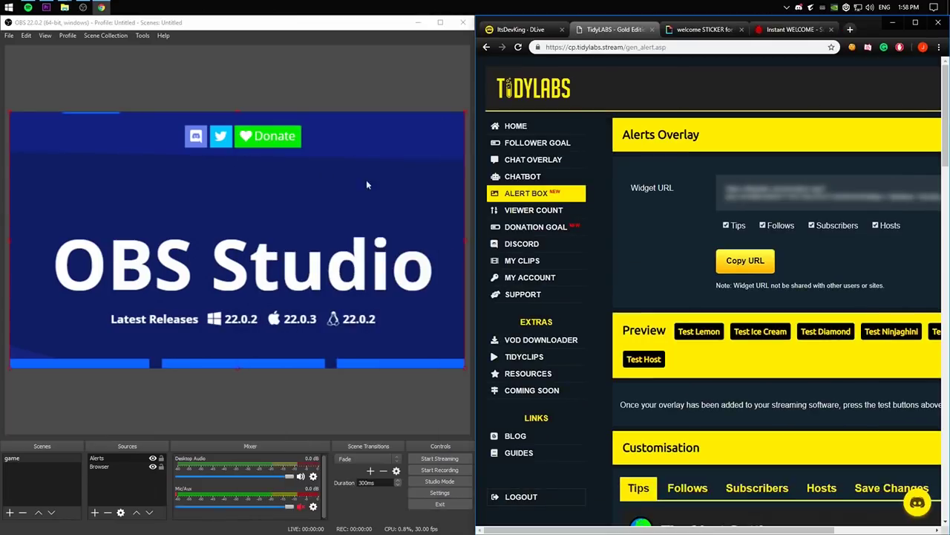
{"action": "scroll", "coordinate": [628, 275], "scroll_direction": "down", "scroll_amount": 1}
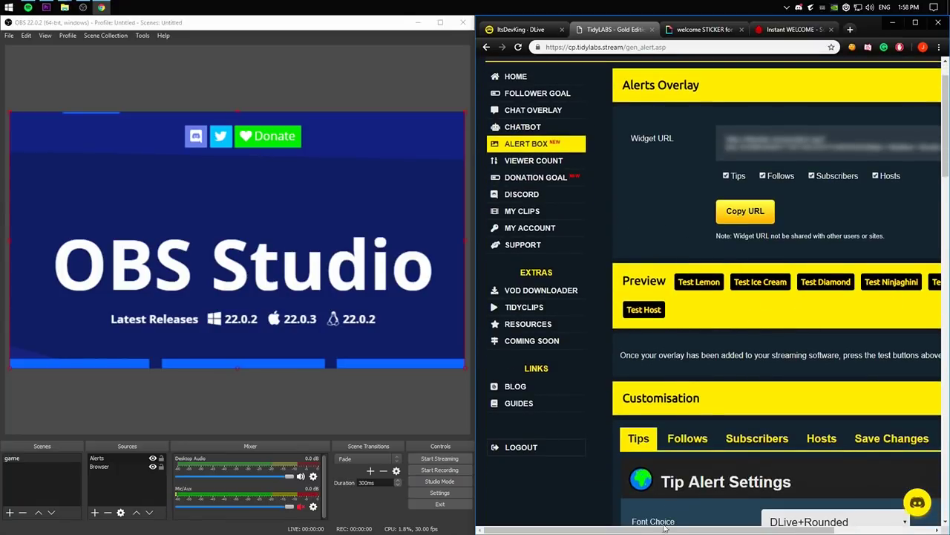
{"action": "left_click_drag", "start_coordinate": [664, 527], "coordinate": [748, 528]}
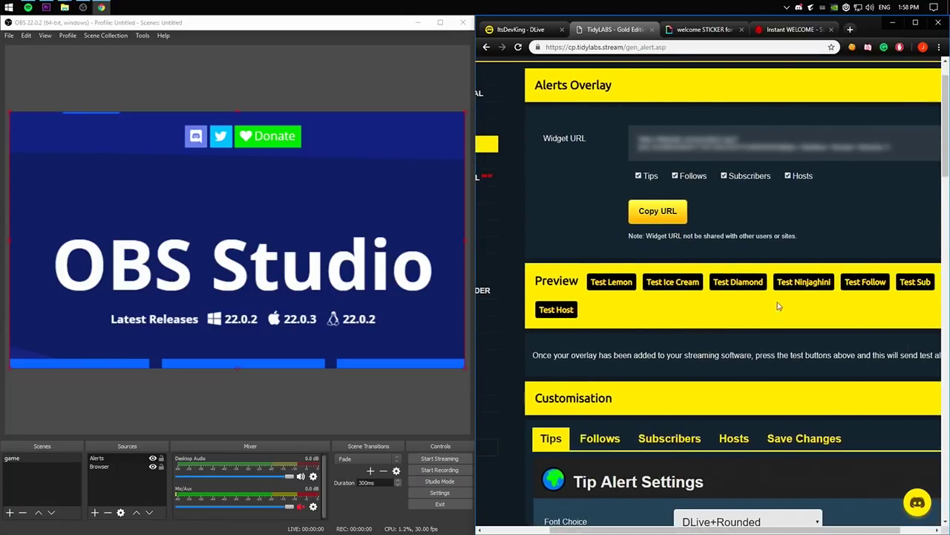
{"action": "left_click", "coordinate": [863, 282]}
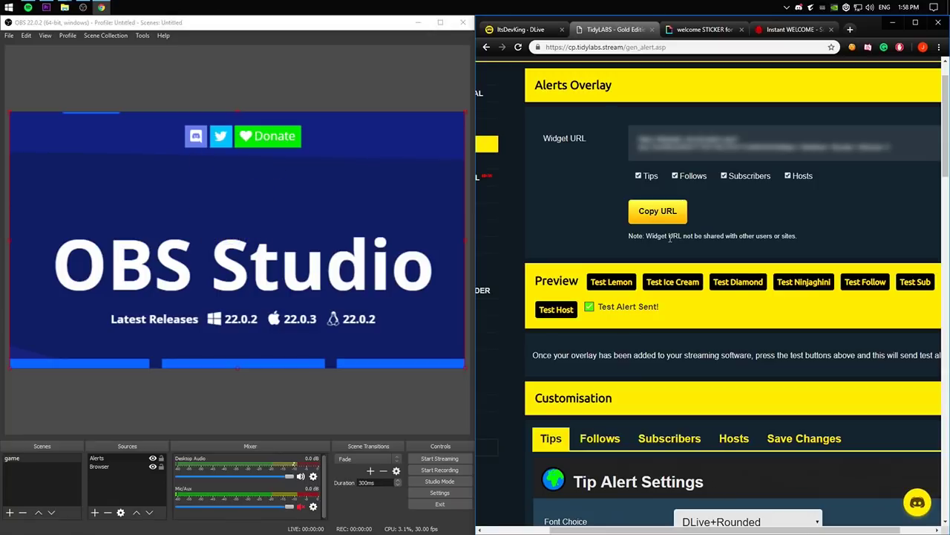
{"action": "left_click", "coordinate": [104, 461]}
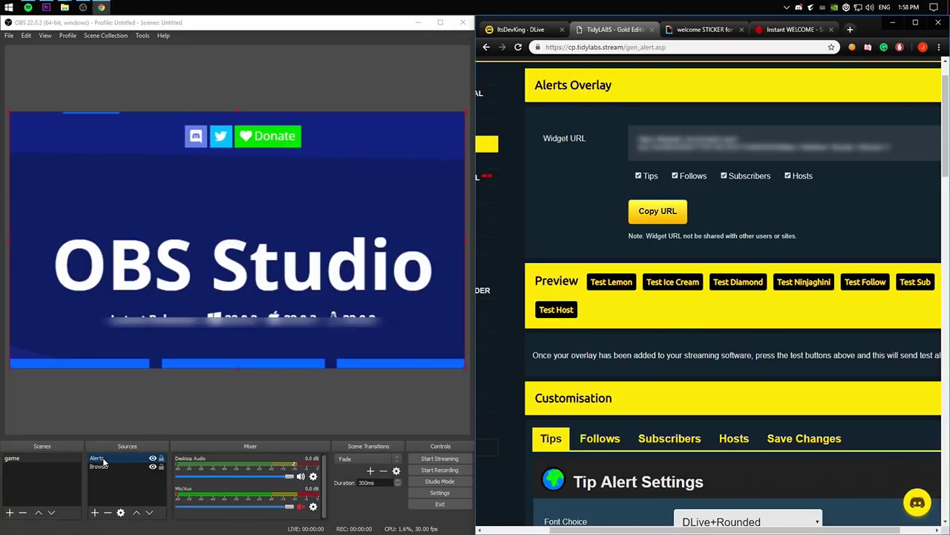
Open and close the Alerts source properties unchanged, then send another test follow alert.
{"action": "double_click", "coordinate": [104, 462]}
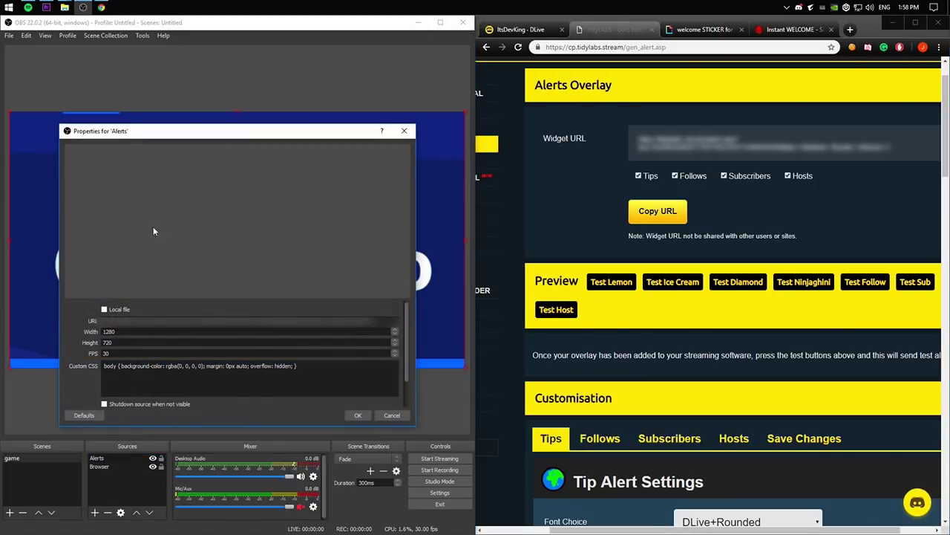
{"action": "scroll", "coordinate": [223, 407], "scroll_direction": "down", "scroll_amount": 2}
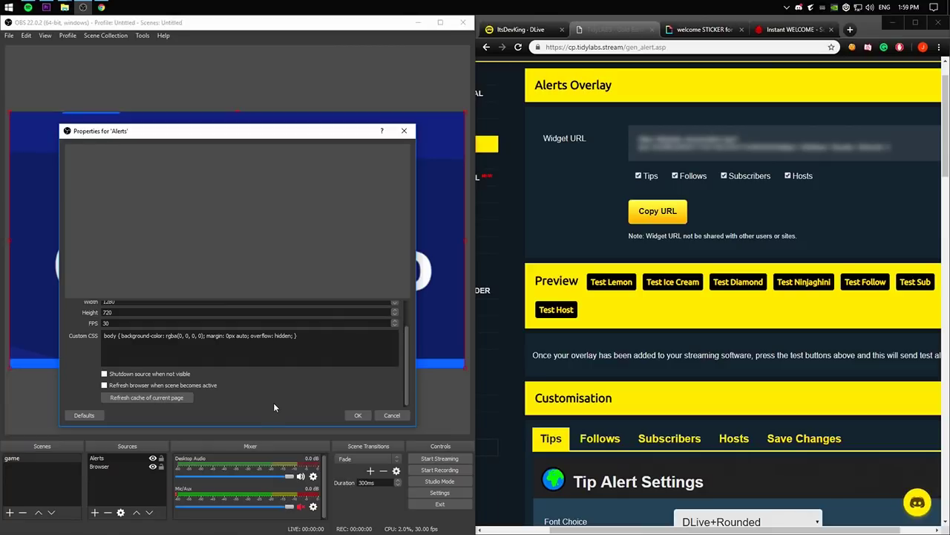
{"action": "left_click", "coordinate": [357, 415]}
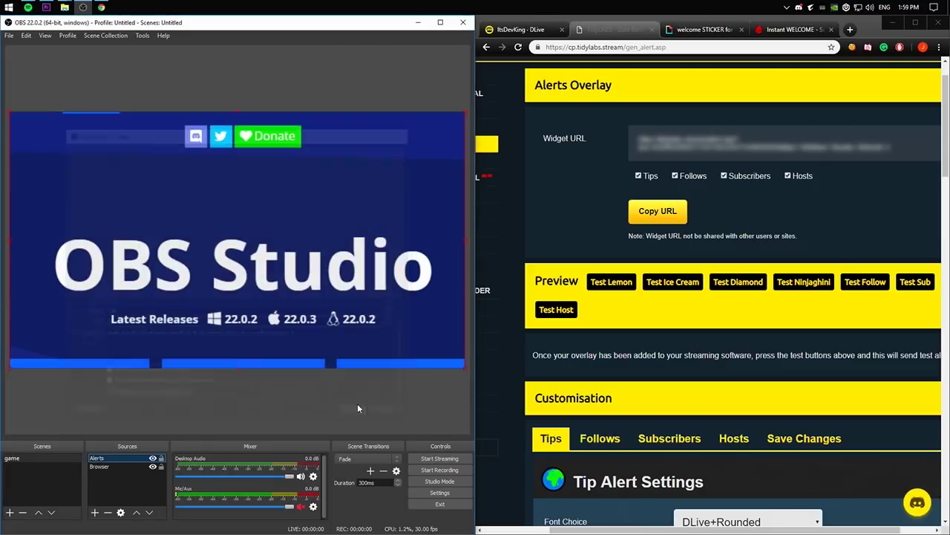
{"action": "left_click", "coordinate": [877, 289]}
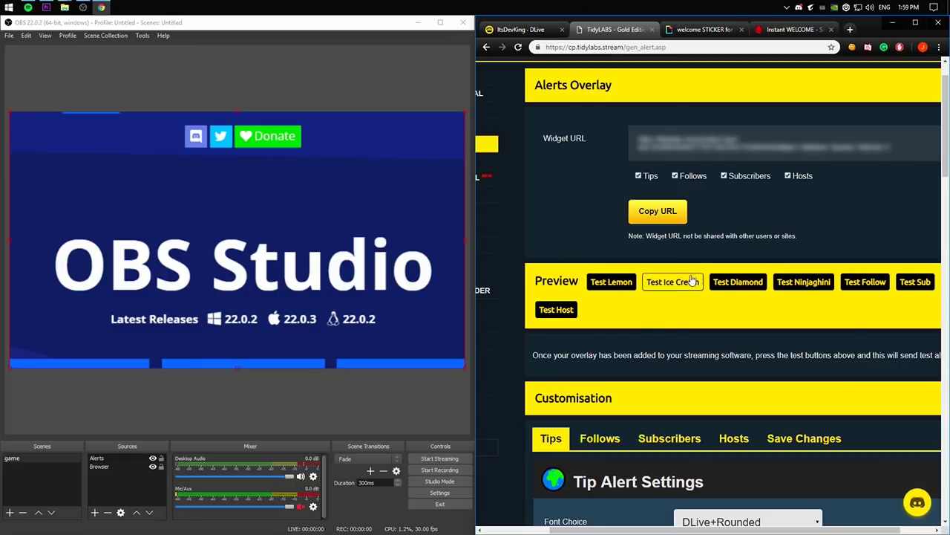
Refresh the Alerts browser source's cached page and confirm with OK.
{"action": "double_click", "coordinate": [103, 458]}
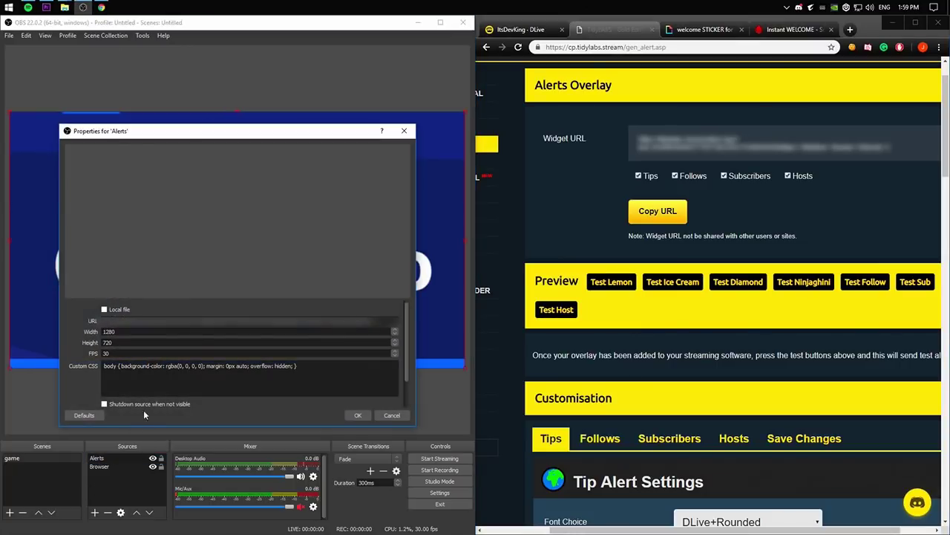
{"action": "scroll", "coordinate": [214, 409], "scroll_direction": "down", "scroll_amount": 2}
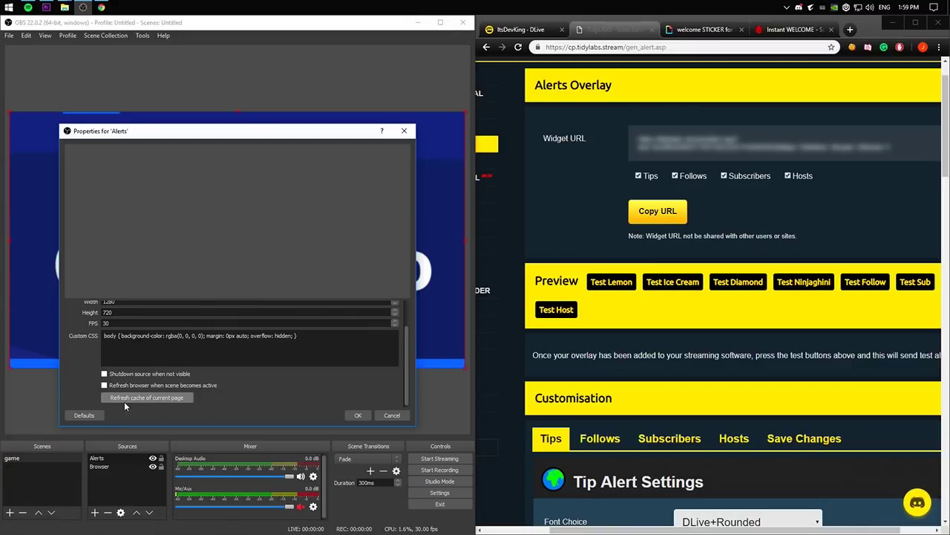
{"action": "left_click", "coordinate": [147, 401]}
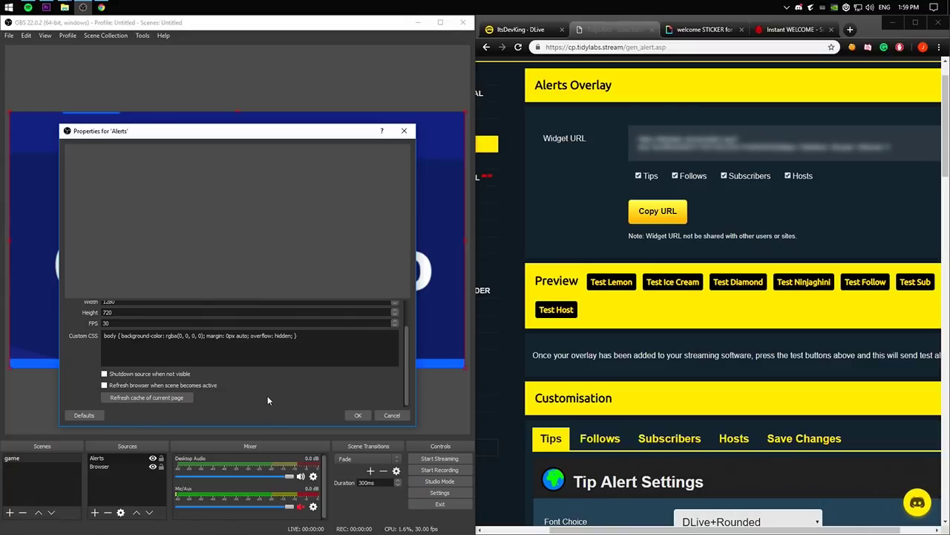
{"action": "left_click", "coordinate": [357, 415]}
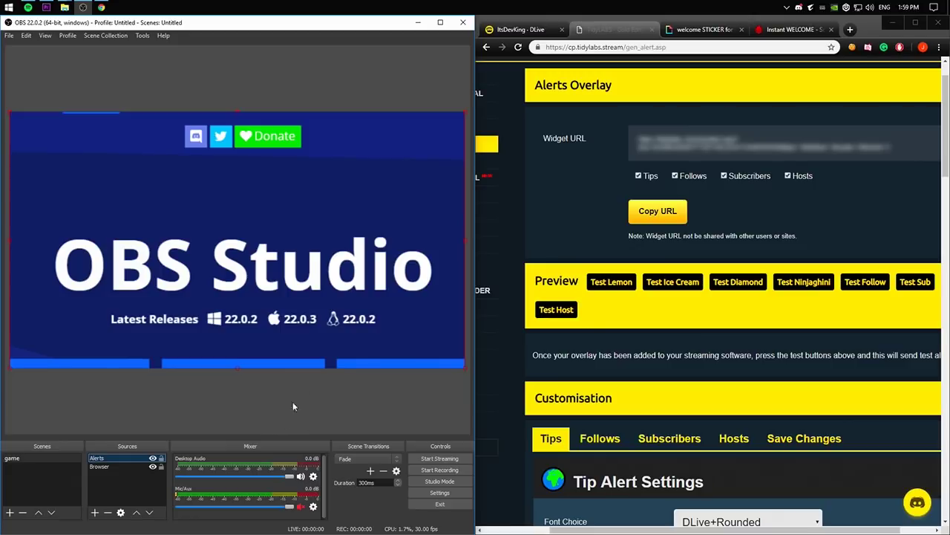
Send a Test Lemon alert to the OBS preview, then maximise the TidyLabs browser window.
{"action": "left_click", "coordinate": [622, 287]}
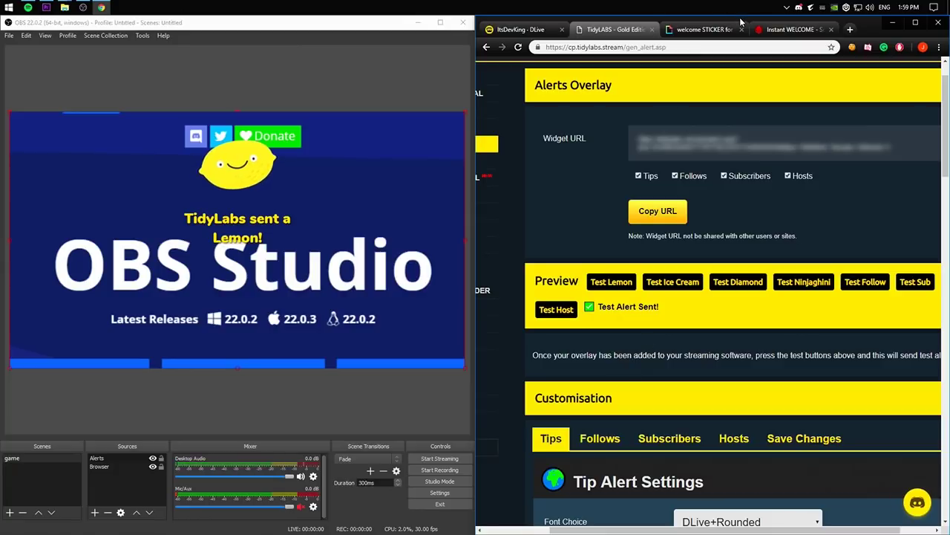
{"action": "left_click_drag", "start_coordinate": [741, 22], "coordinate": [520, 2]}
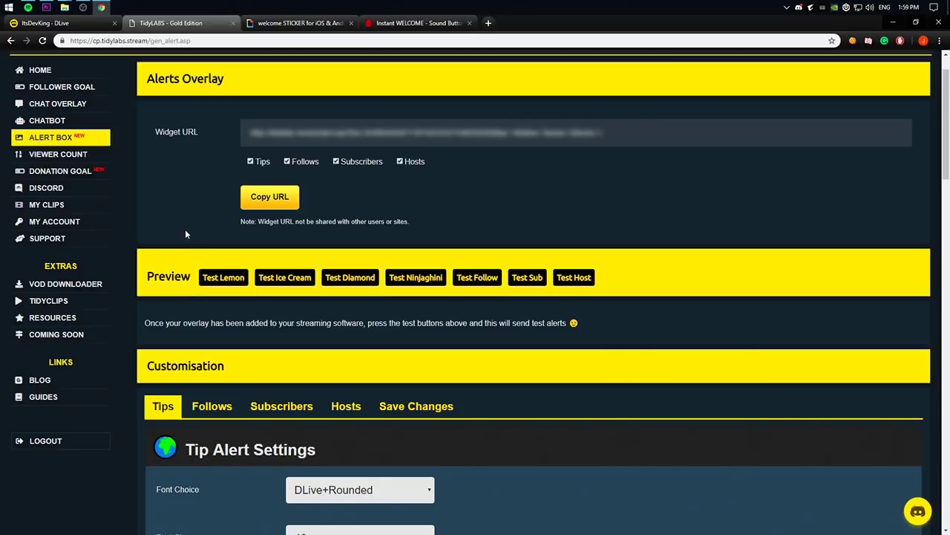
Browse the Follows, Tips, Subscribers, Hosts and Save Changes tabs, ending on Tips' Lemon Alert Settings.
{"action": "scroll", "coordinate": [344, 365], "scroll_direction": "down", "scroll_amount": 1}
{"action": "left_click", "coordinate": [217, 311]}
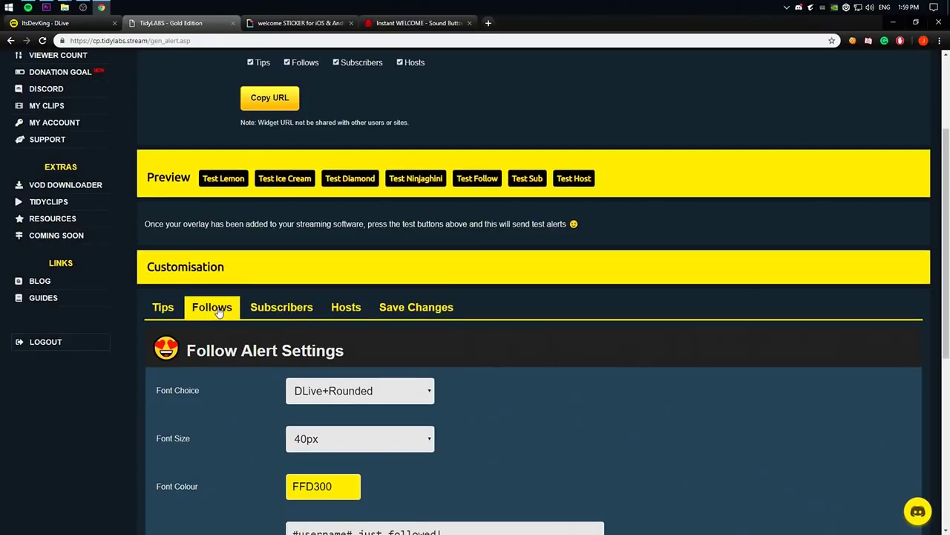
{"action": "left_click", "coordinate": [166, 312]}
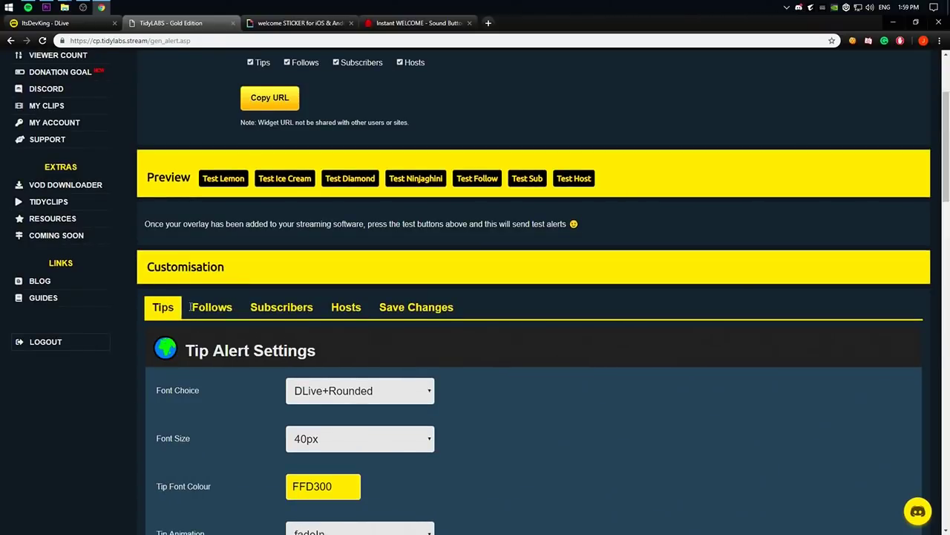
{"action": "left_click", "coordinate": [196, 308]}
{"action": "left_click", "coordinate": [282, 311]}
{"action": "left_click", "coordinate": [349, 312]}
{"action": "left_click", "coordinate": [397, 312]}
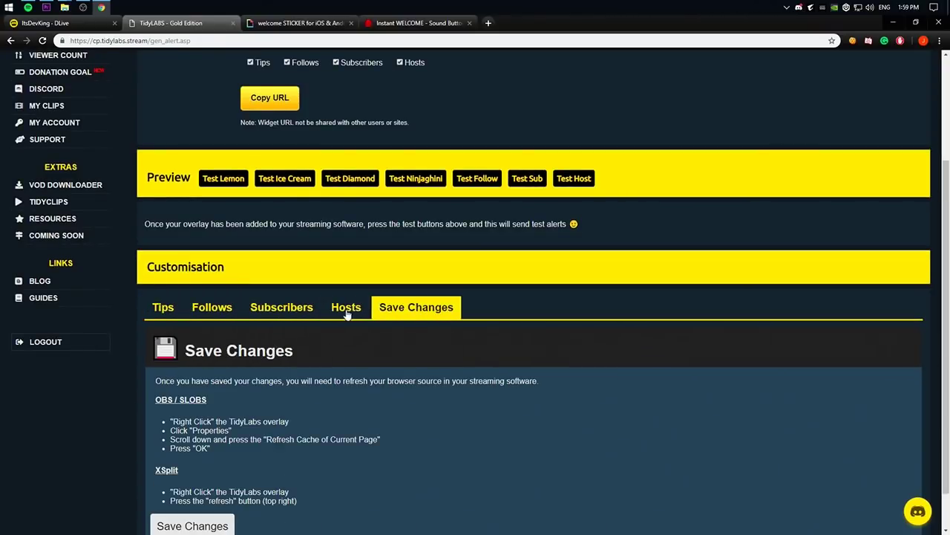
{"action": "left_click", "coordinate": [282, 308]}
{"action": "left_click", "coordinate": [212, 309]}
{"action": "left_click", "coordinate": [163, 308]}
{"action": "scroll", "coordinate": [366, 320], "scroll_direction": "down", "scroll_amount": 5}
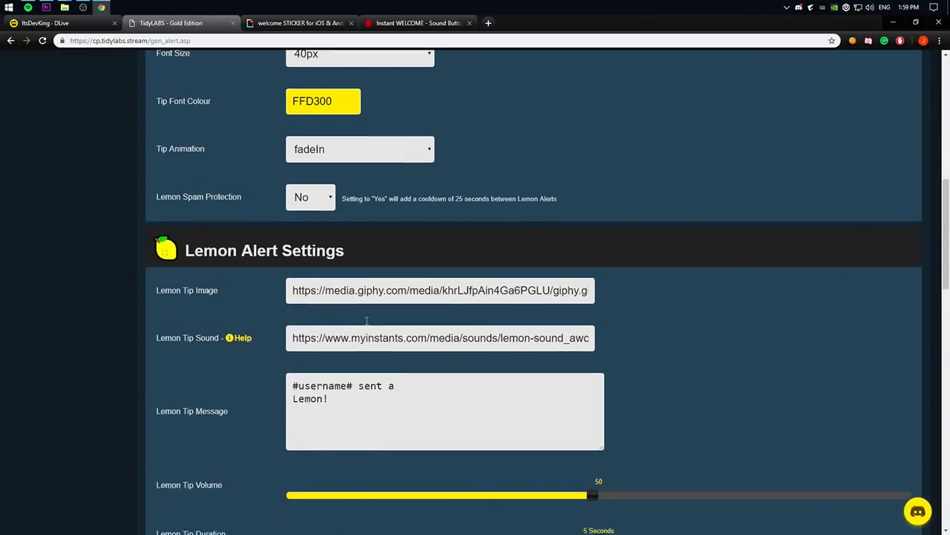
{"action": "scroll", "coordinate": [367, 318], "scroll_direction": "down", "scroll_amount": 2}
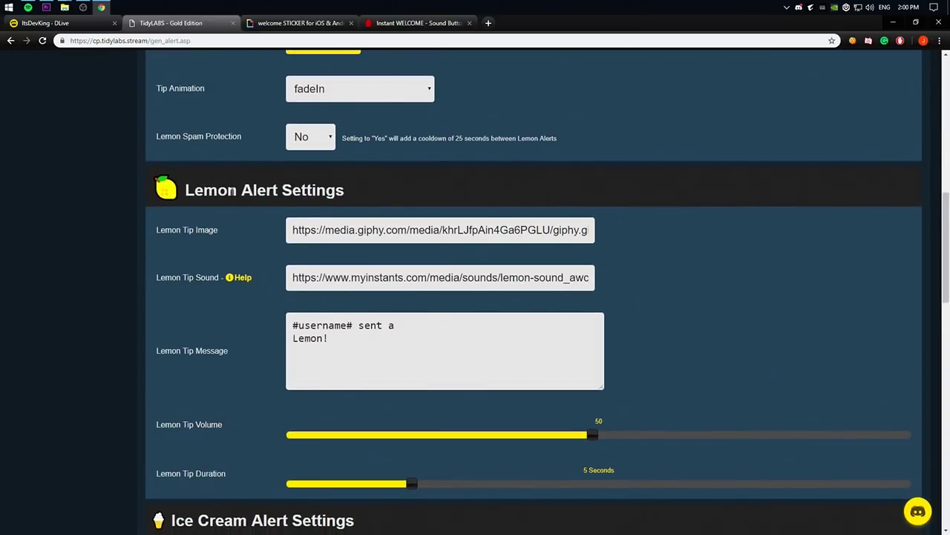